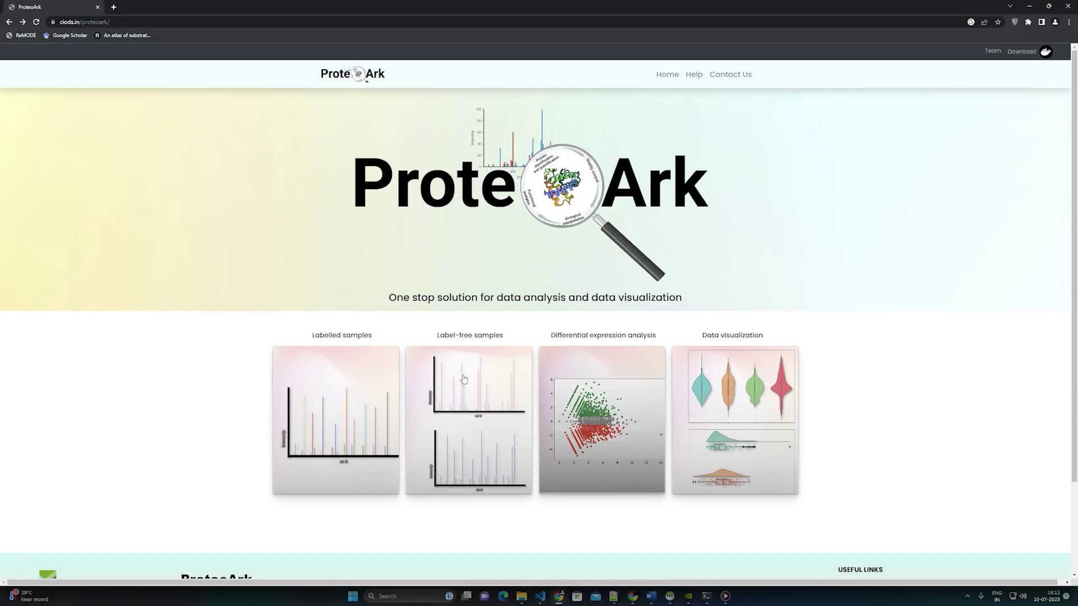
Open the label-free samples workflow and choose that iBAQ/dNSAF/TOP3 calculation is required
{"action": "mouse_move", "coordinate": [464, 381]}
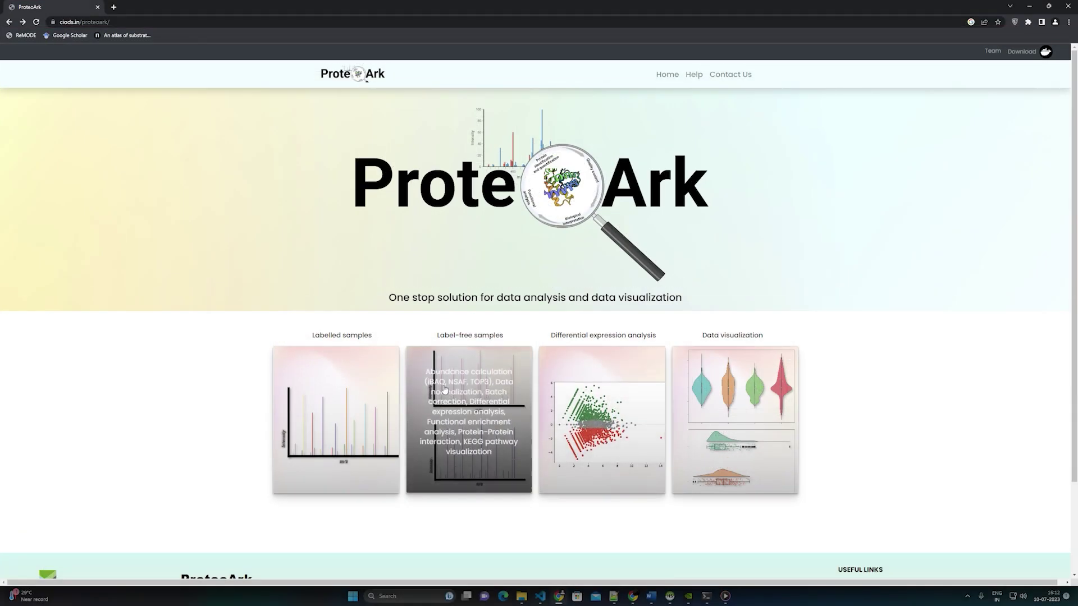
{"action": "left_click", "coordinate": [468, 417]}
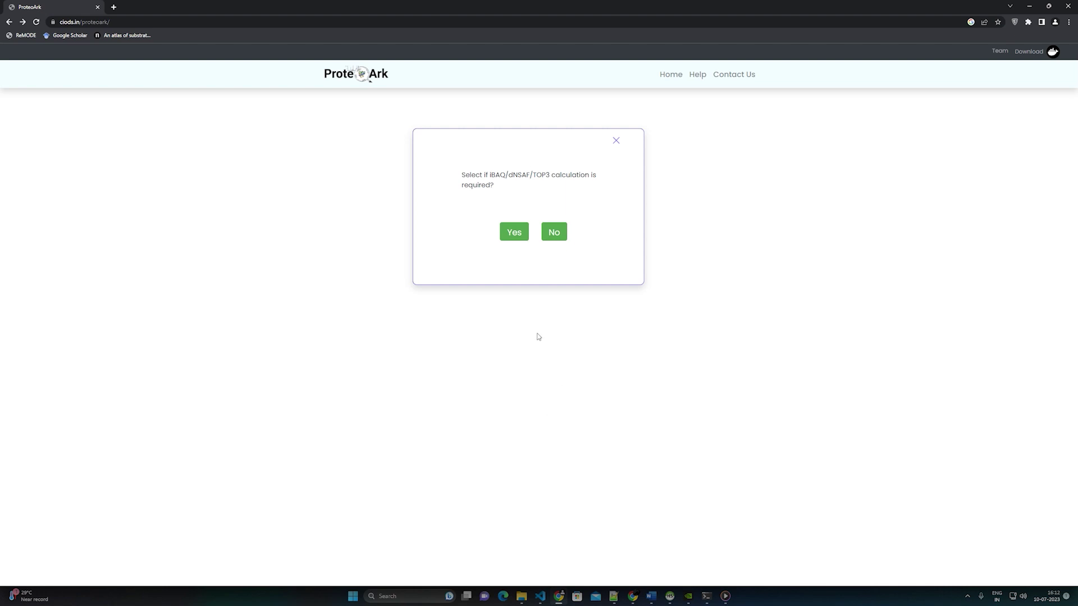
{"action": "left_click", "coordinate": [517, 243]}
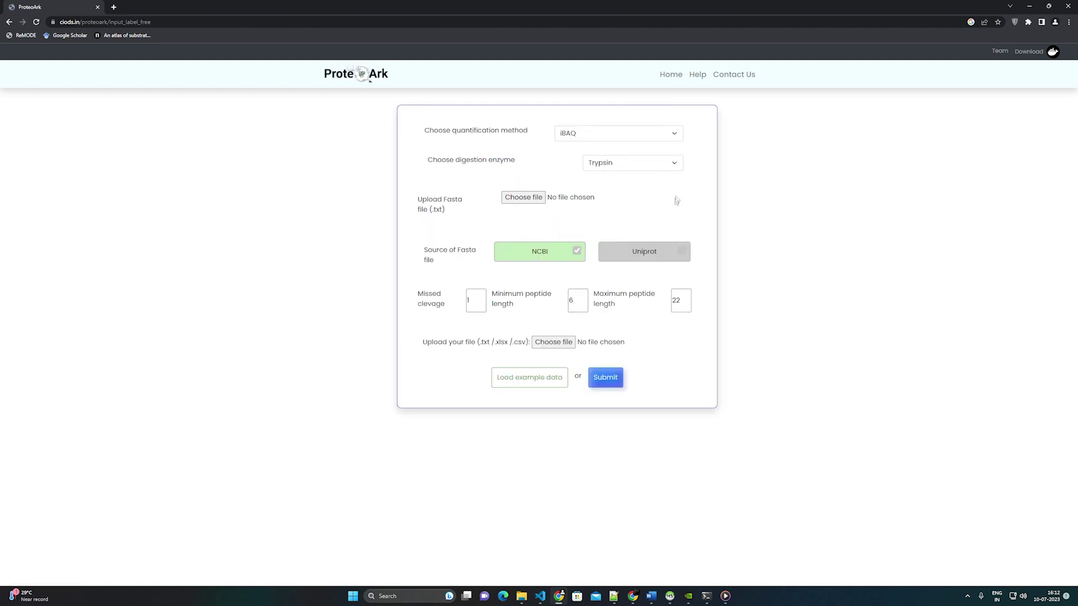
Choose iBAQ as the quantification method and Trypsin as the digestion enzyme
{"action": "left_click", "coordinate": [672, 140]}
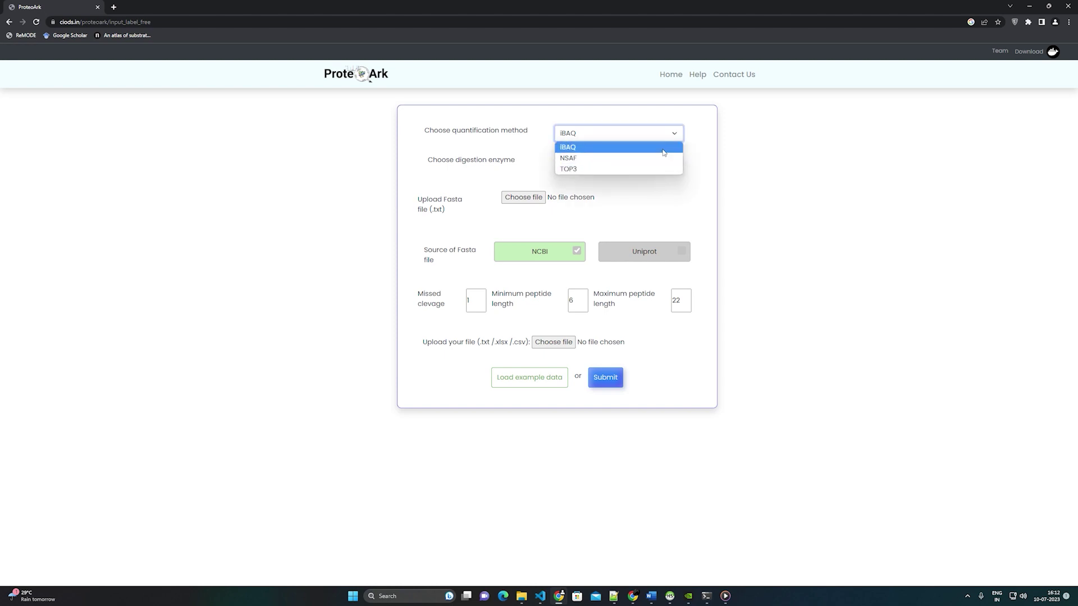
{"action": "left_click", "coordinate": [663, 150]}
{"action": "left_click", "coordinate": [672, 169]}
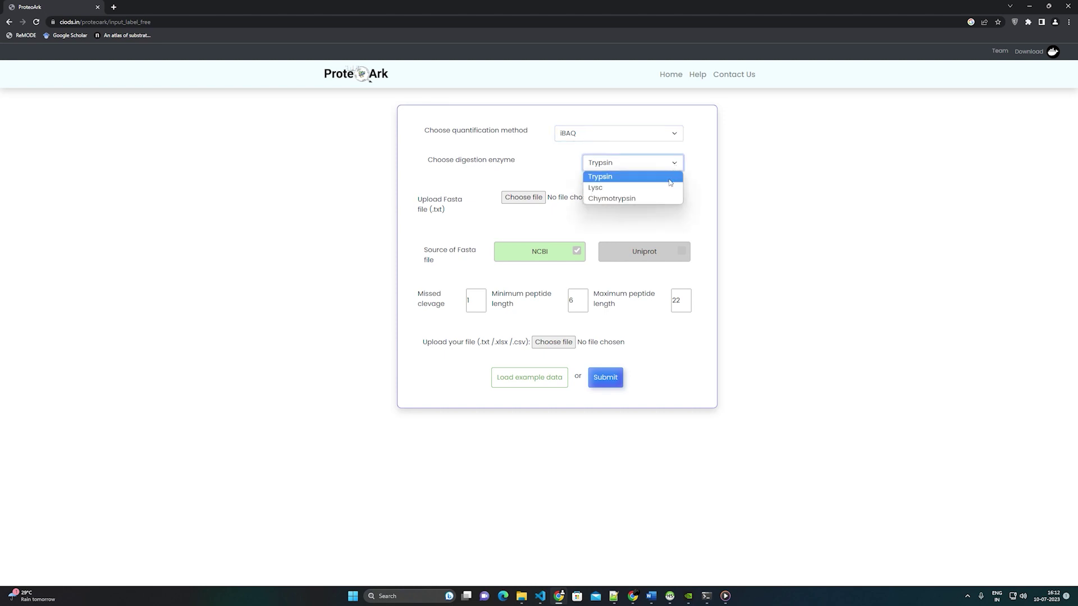
{"action": "left_click", "coordinate": [678, 179]}
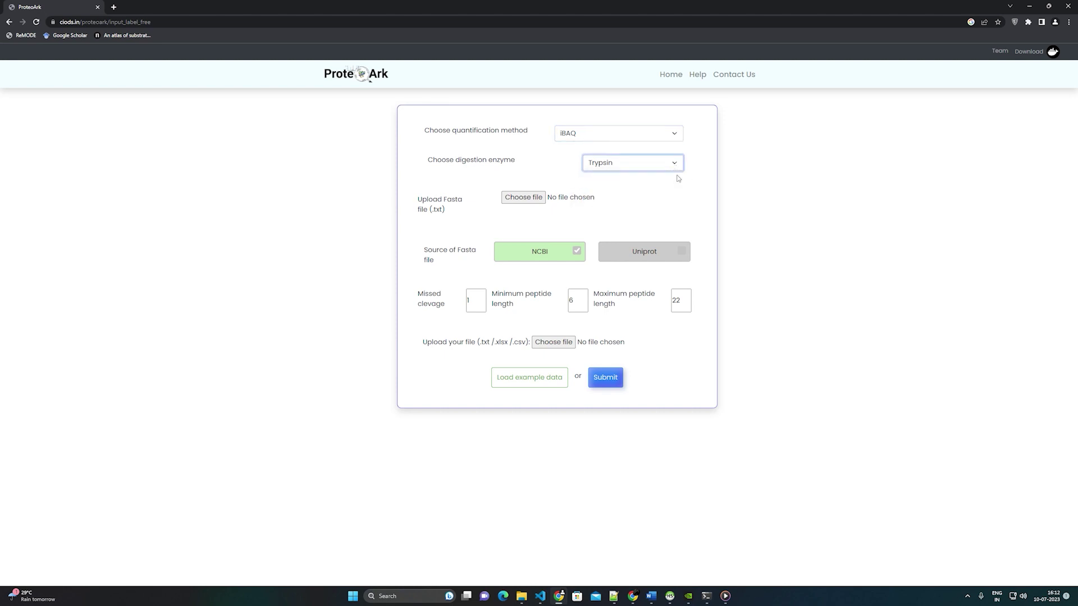
Upload TECHNICAL_EXAMPLE (2).csv as the Fasta file, with NCBI as its source
{"action": "left_click", "coordinate": [536, 199]}
{"action": "left_click", "coordinate": [326, 201]}
{"action": "left_click", "coordinate": [442, 399]}
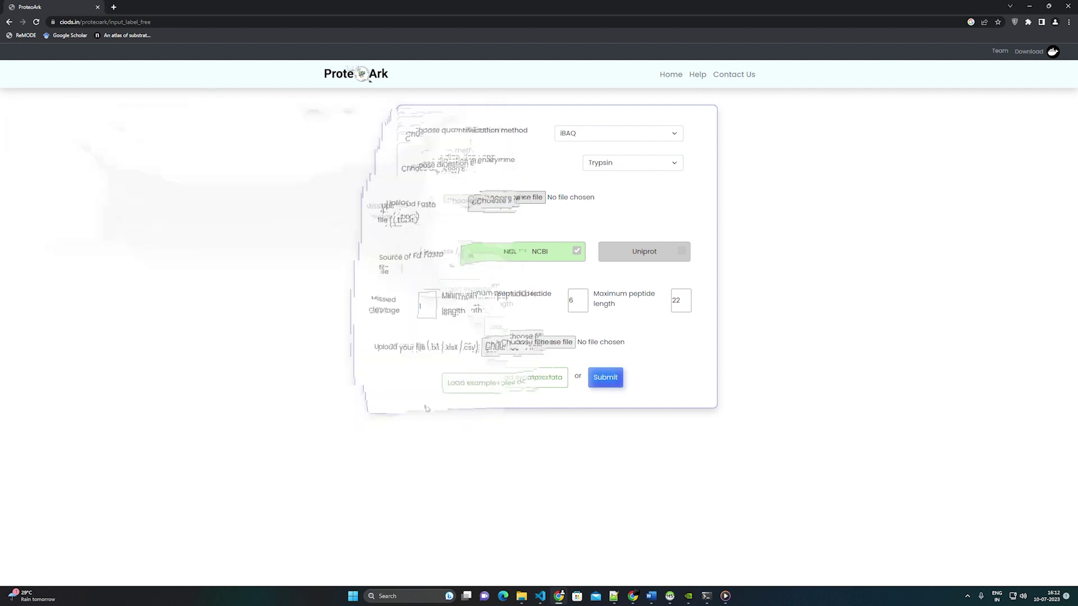
{"action": "left_click", "coordinate": [628, 259]}
{"action": "left_click", "coordinate": [570, 258]}
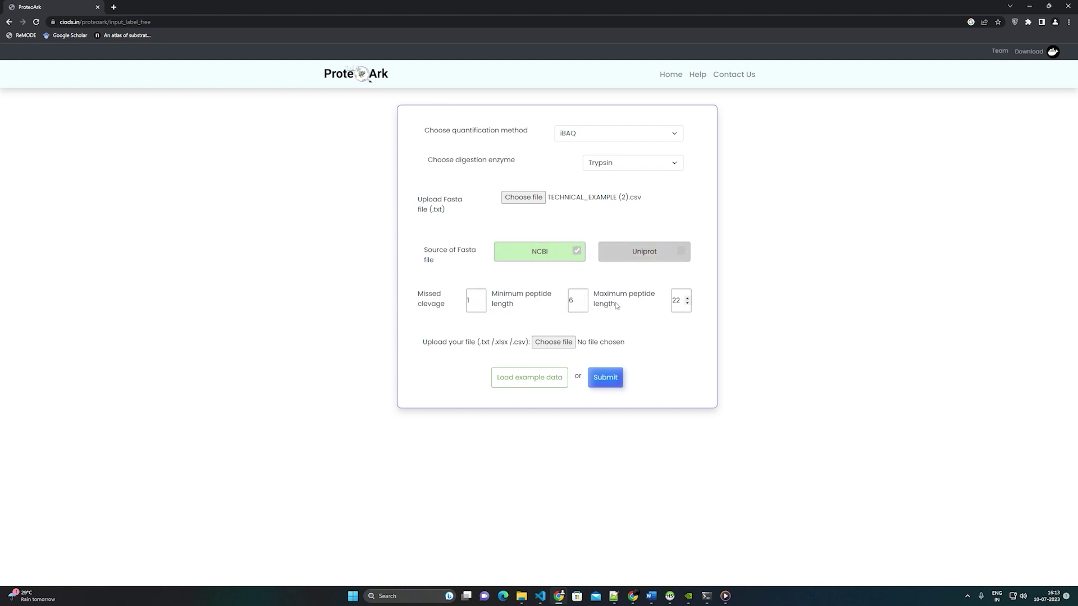
Upload the input (2) file from Downloads as the sample data file
{"action": "left_click", "coordinate": [568, 343]}
{"action": "left_click", "coordinate": [107, 188]}
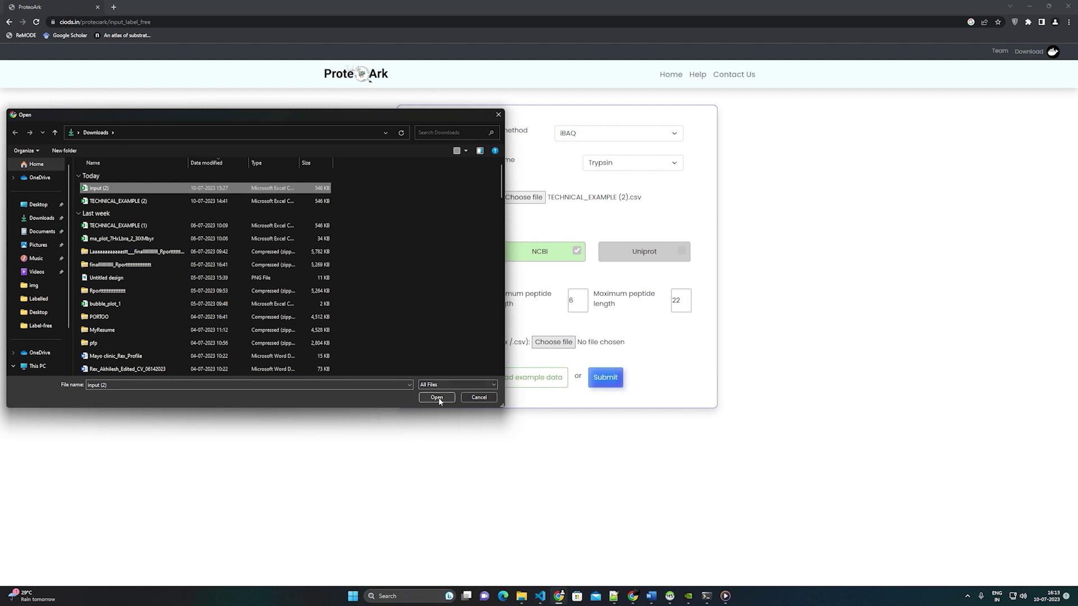
{"action": "left_click", "coordinate": [436, 397]}
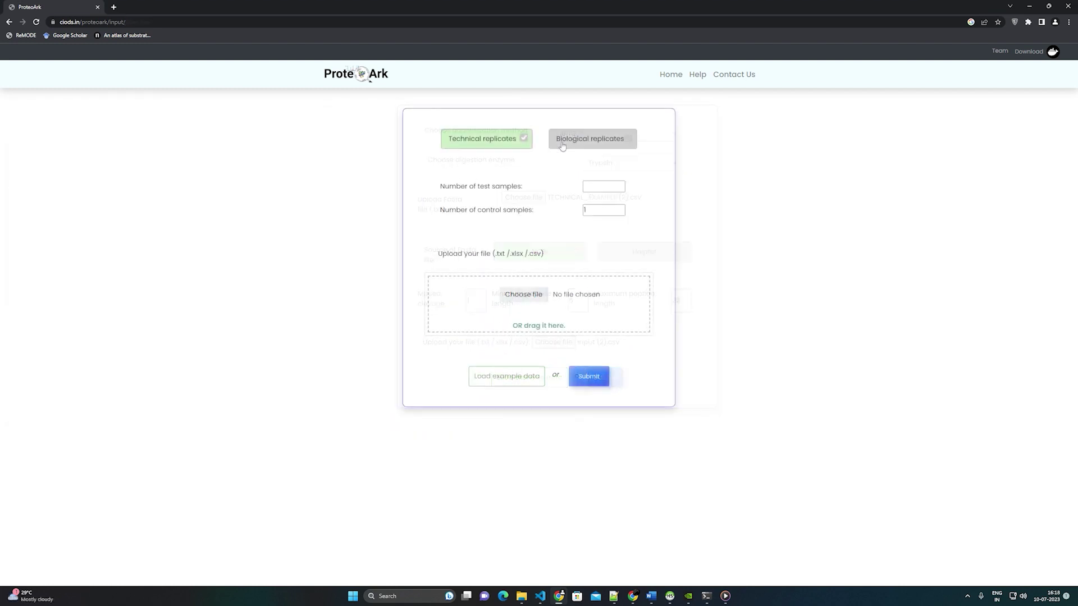
Choose technical replicates and set the number of test samples to 3
{"action": "left_click", "coordinate": [562, 144]}
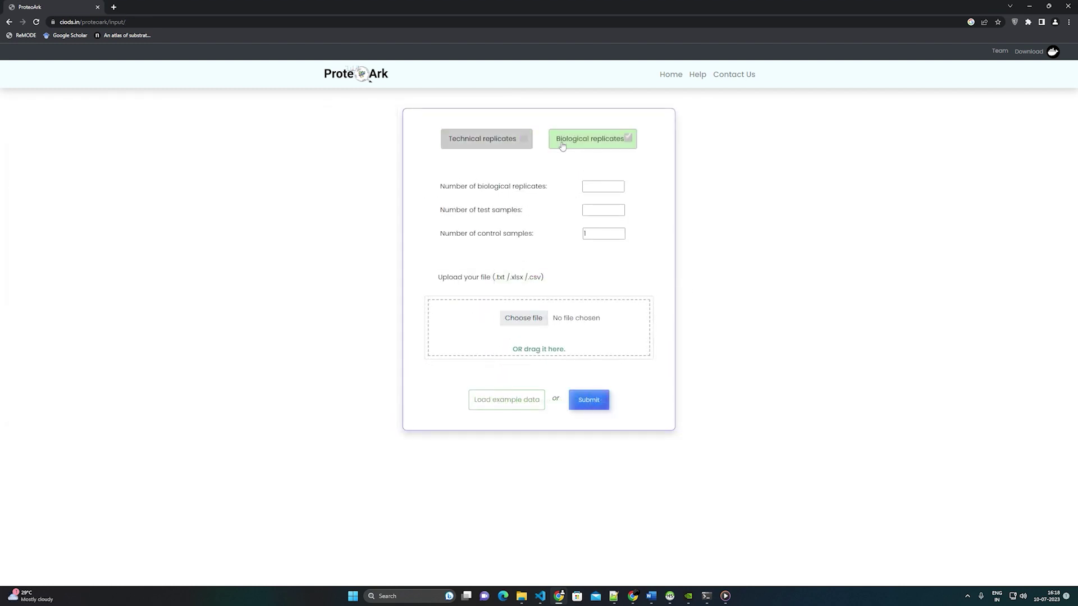
{"action": "left_click", "coordinate": [524, 144]}
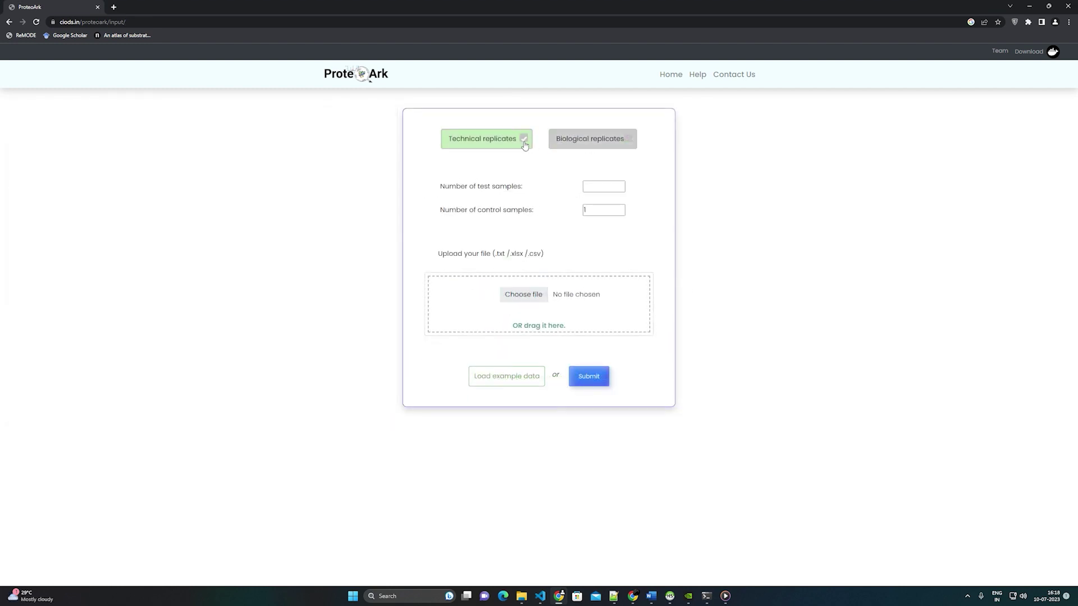
{"action": "left_click", "coordinate": [591, 187]}
Upload TECHNICAL_EXAMPLE (1).csv as the abundance data and submit the replicate form
{"action": "left_click", "coordinate": [531, 298]}
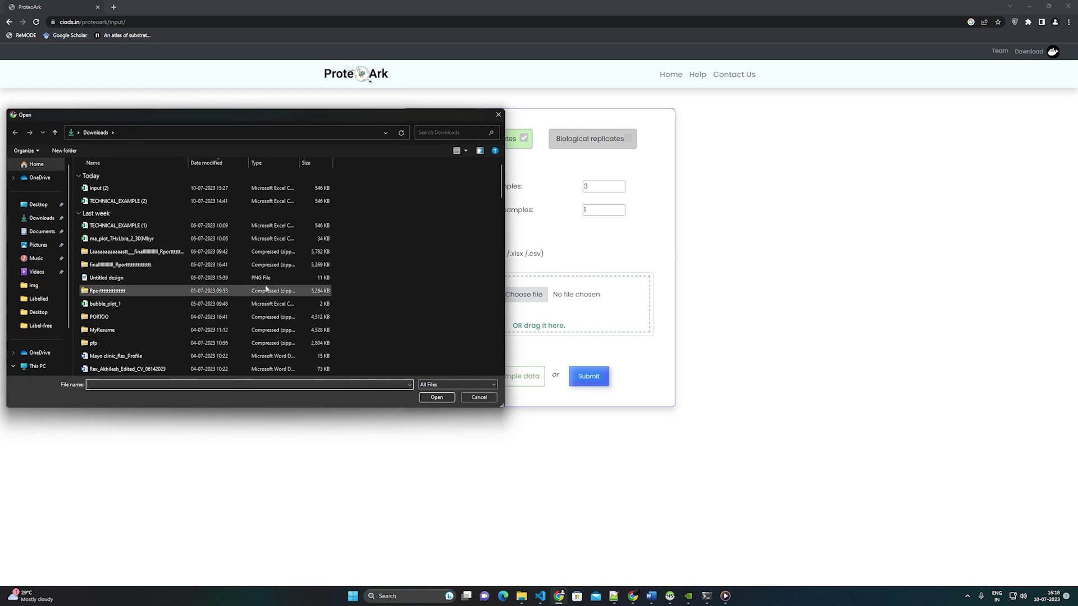
{"action": "left_click", "coordinate": [266, 229]}
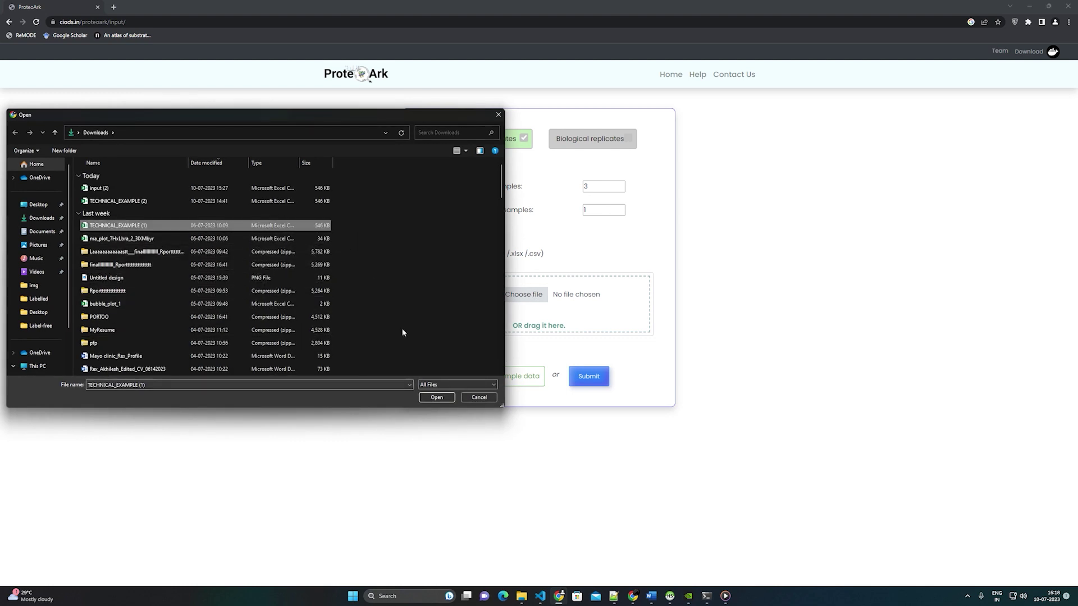
{"action": "left_click", "coordinate": [439, 397]}
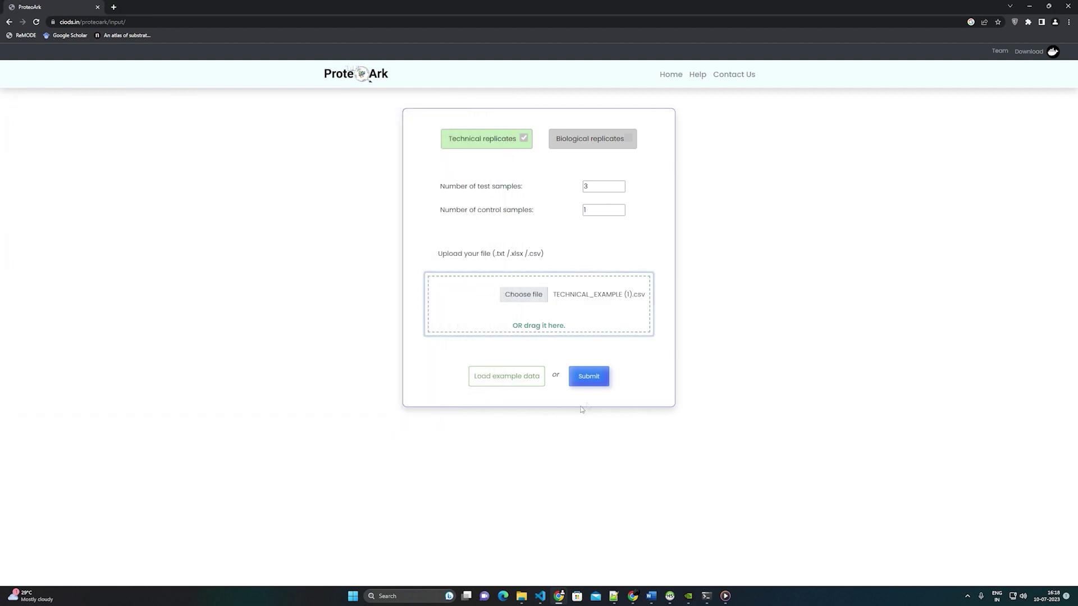
{"action": "left_click", "coordinate": [595, 379]}
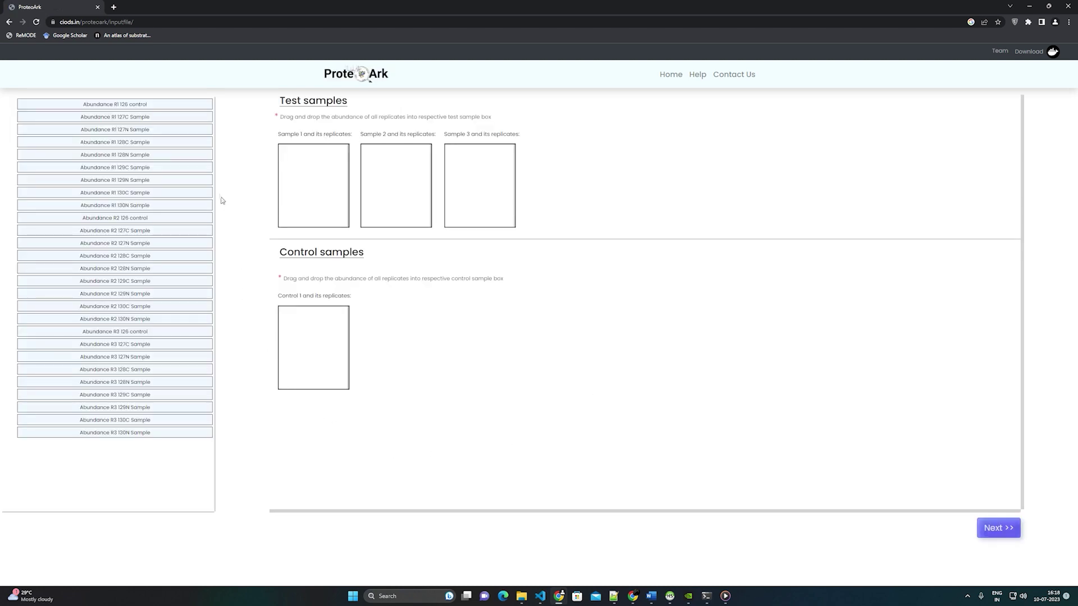
Assign the R1, R2 and R3 127C abundances to test sample 1, and select the R1 127N abundance
{"action": "left_click", "coordinate": [188, 118]}
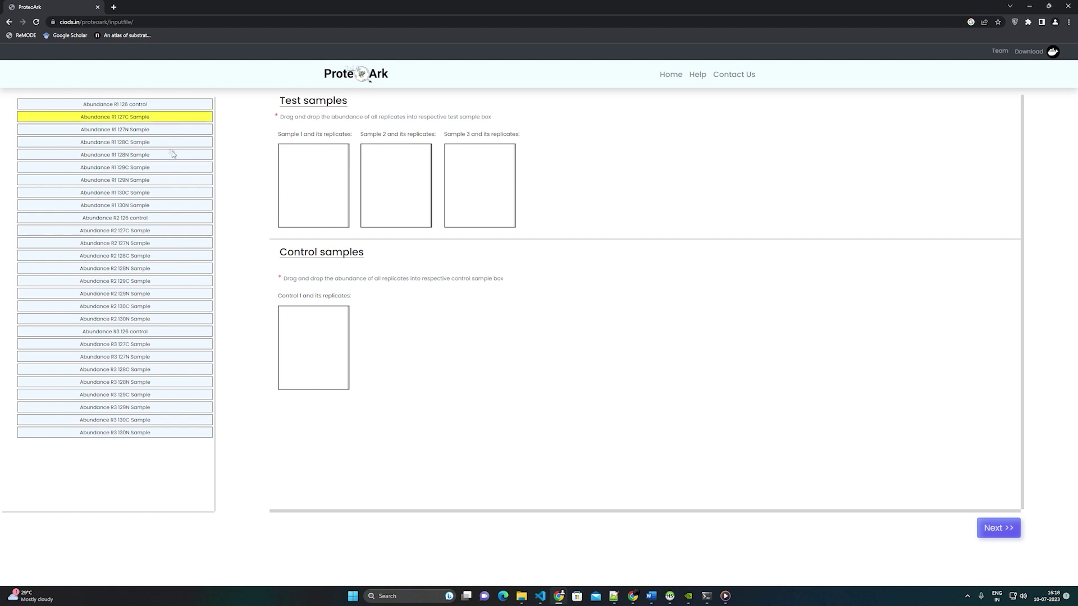
{"action": "left_click", "coordinate": [169, 232]}
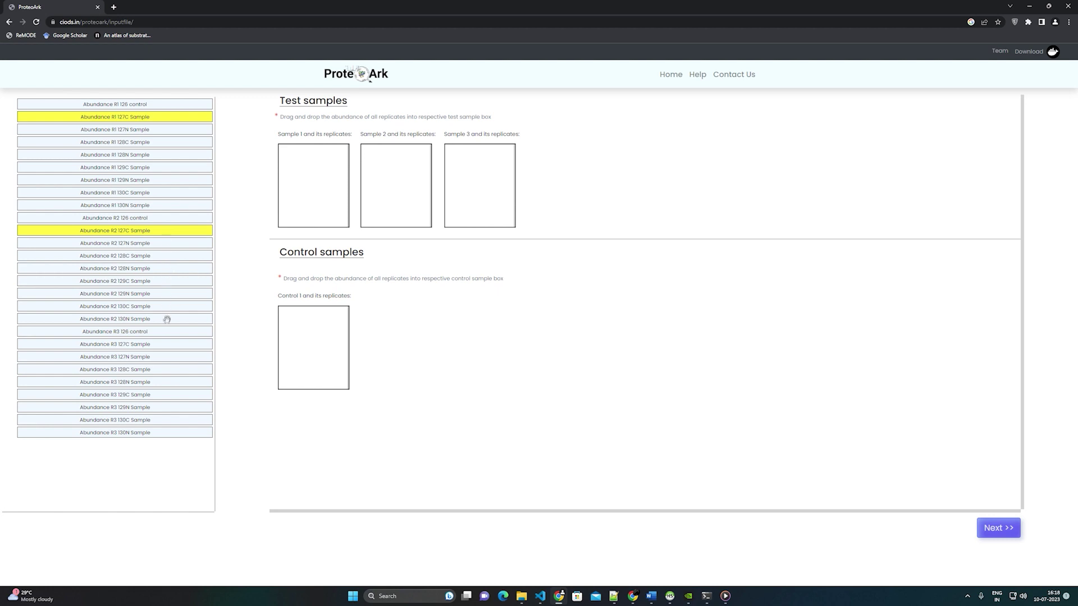
{"action": "left_click", "coordinate": [169, 344]}
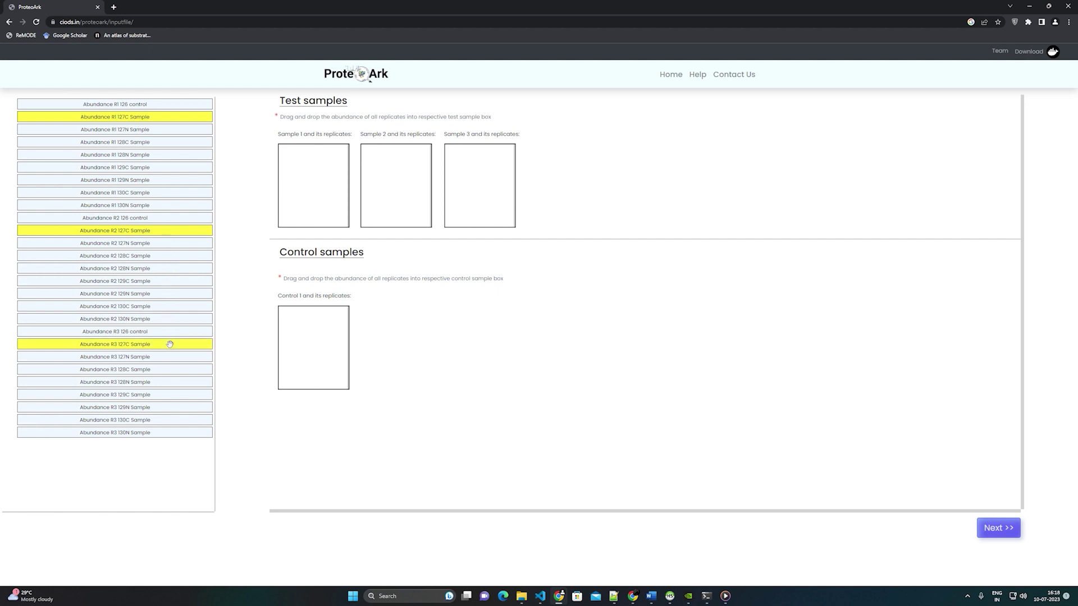
{"action": "left_click_drag", "start_coordinate": [170, 344], "coordinate": [347, 198]}
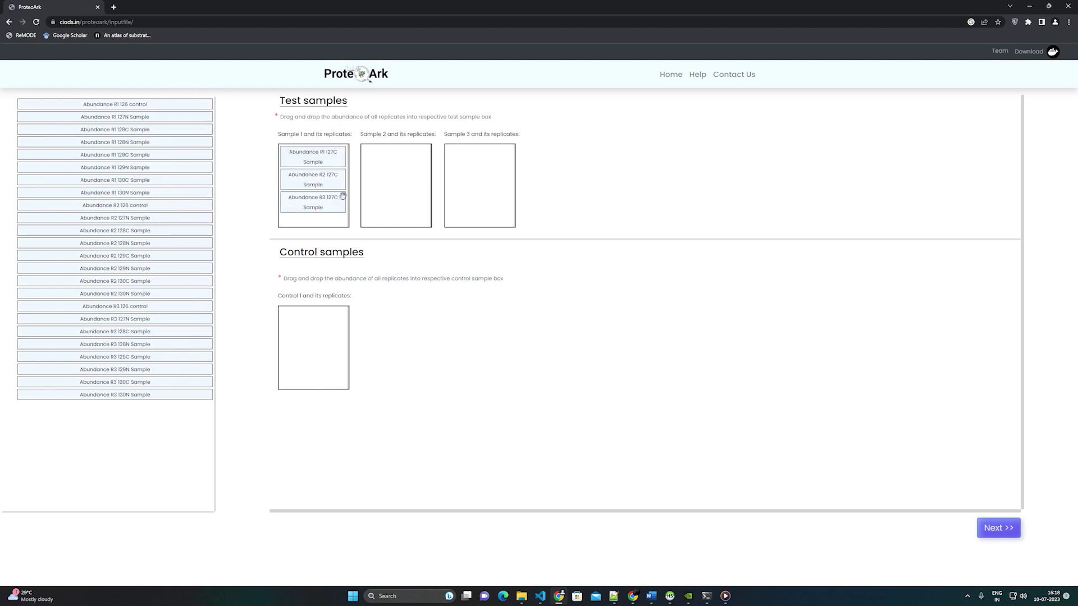
{"action": "left_click", "coordinate": [201, 118]}
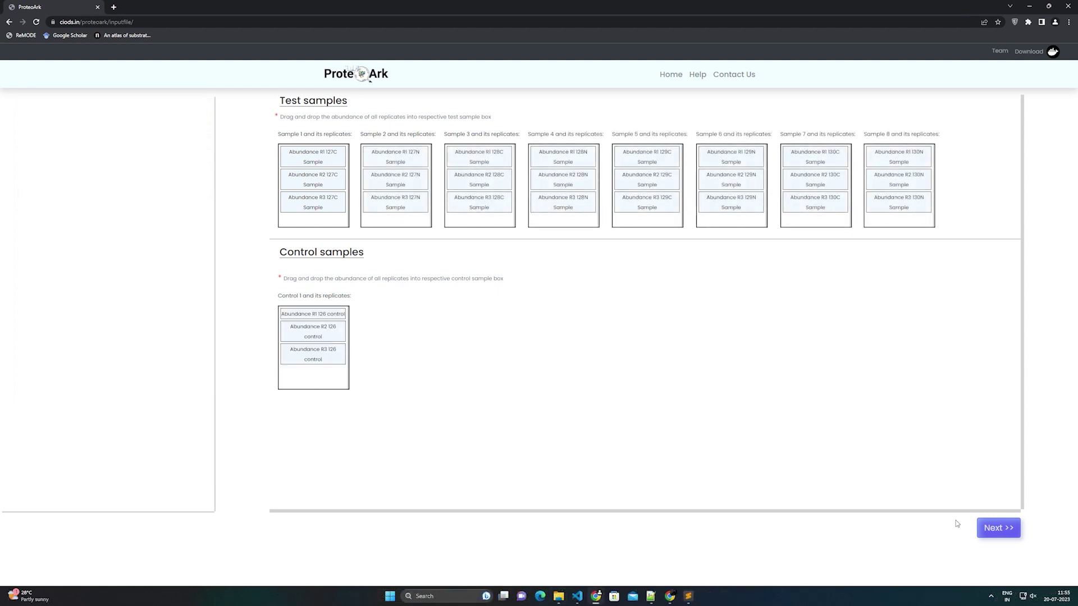
Accept the sample assignment and submit quantile normalization with Accession as the gene symbol, keeping the suggested sample names
{"action": "left_click", "coordinate": [992, 531]}
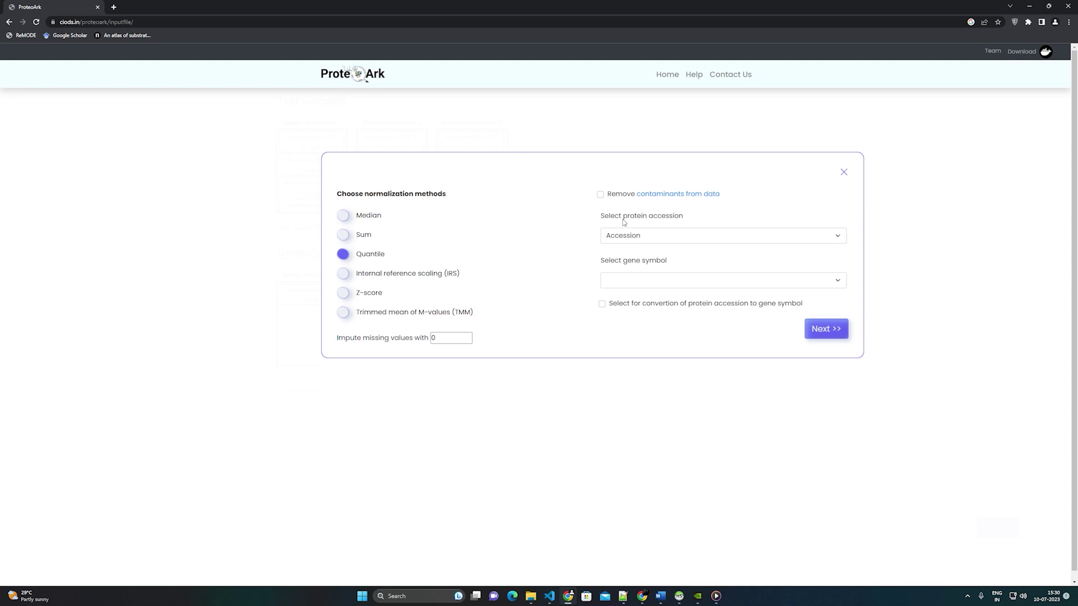
{"action": "left_click", "coordinate": [629, 283]}
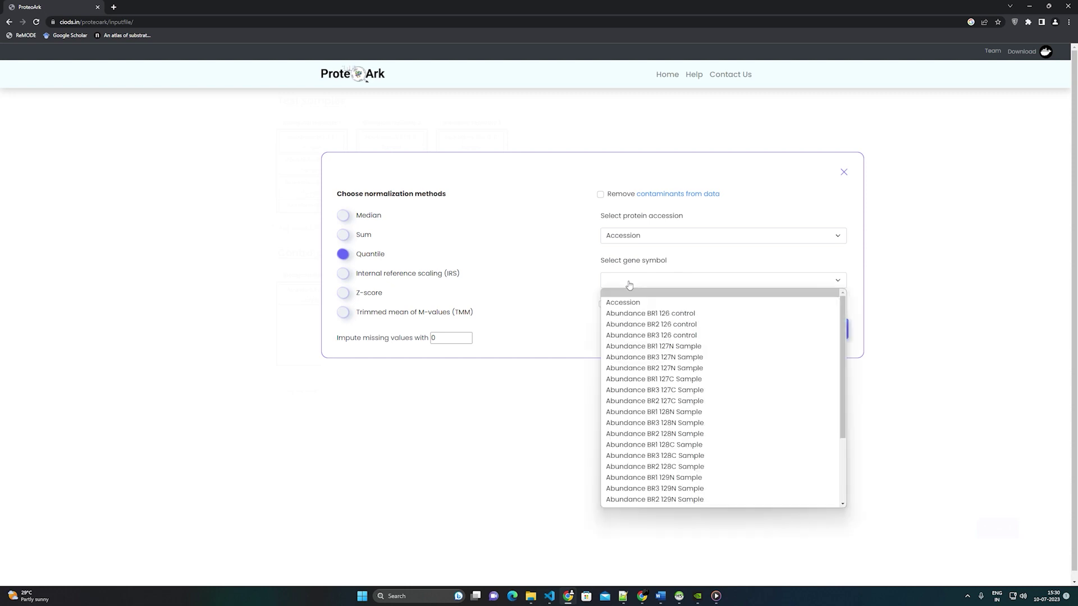
{"action": "left_click", "coordinate": [641, 308]}
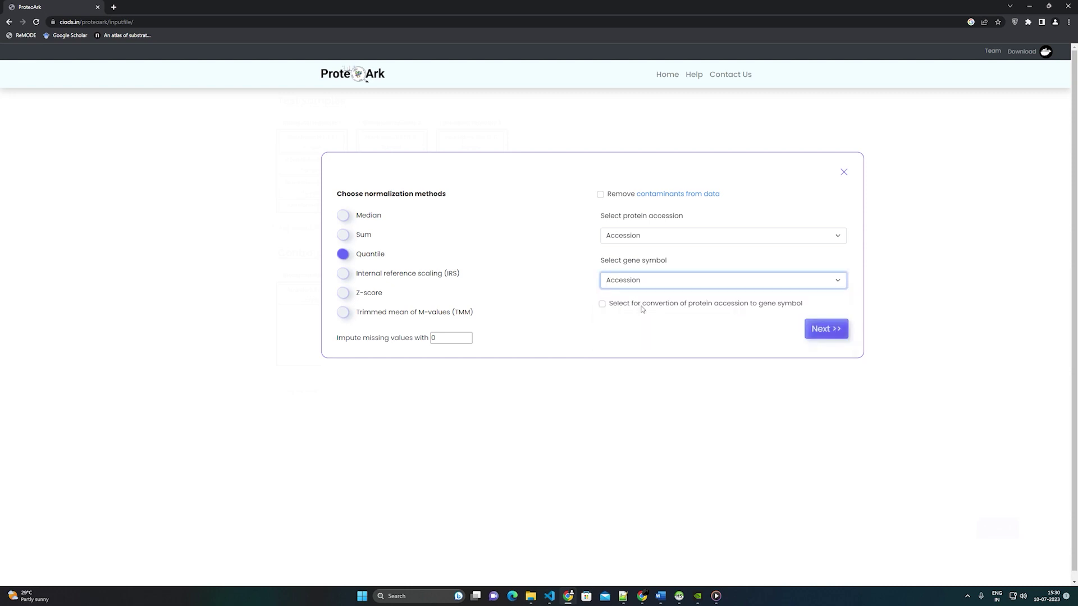
{"action": "left_click", "coordinate": [814, 333]}
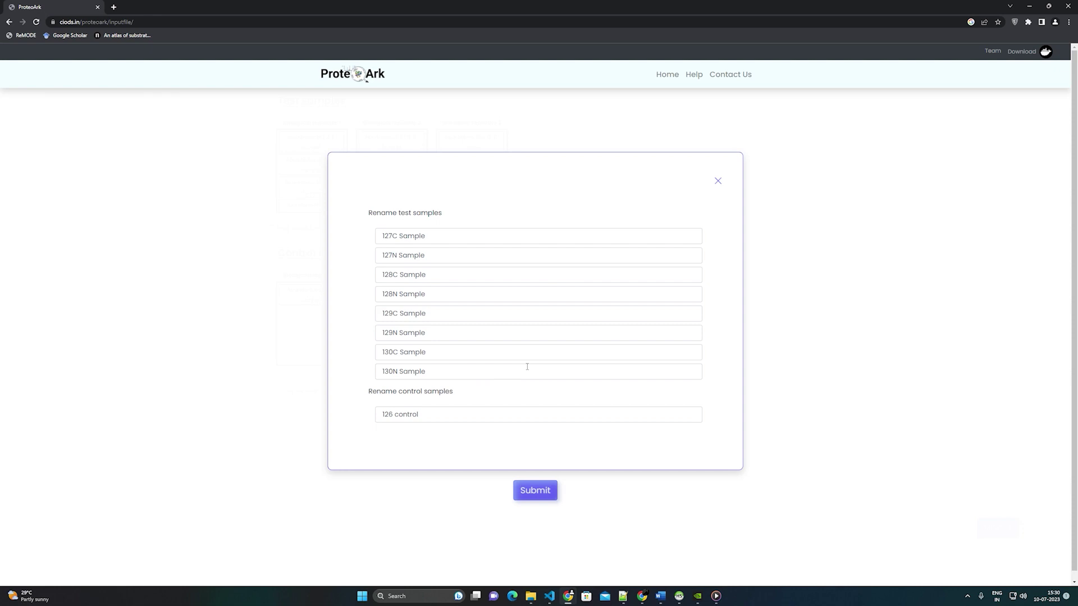
{"action": "left_click", "coordinate": [546, 495]}
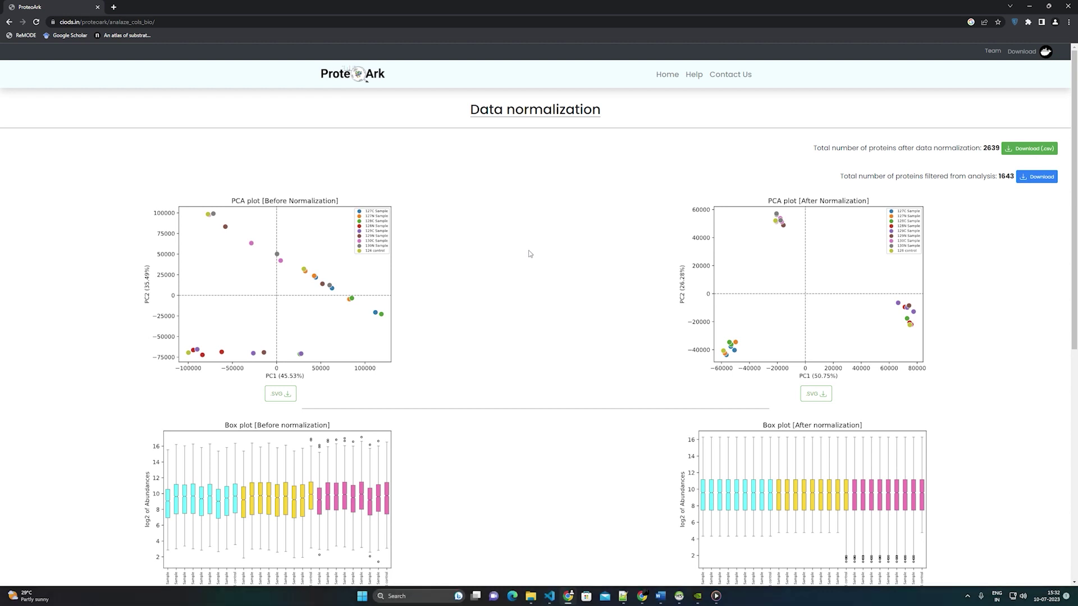
Apply Combat batch correction to the normalized data
{"action": "scroll", "coordinate": [535, 255], "scroll_direction": "down", "scroll_amount": 6}
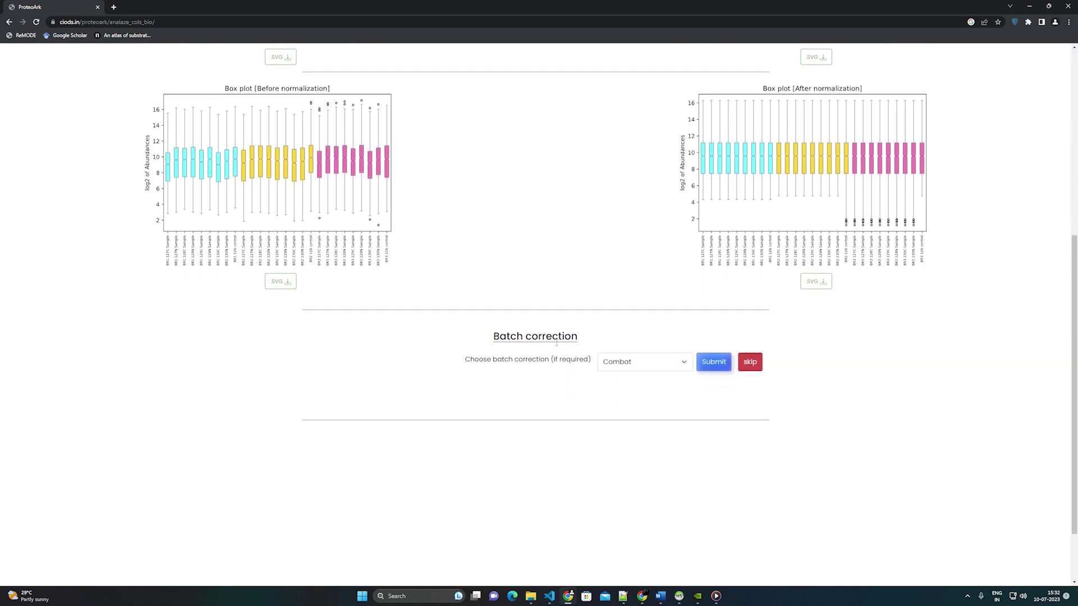
{"action": "left_click", "coordinate": [685, 365]}
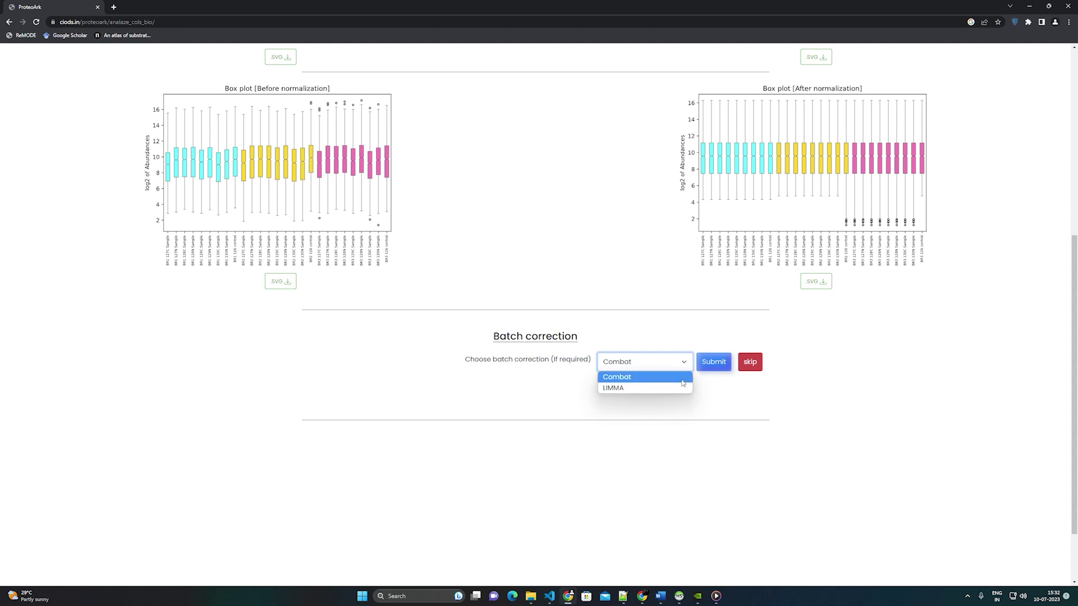
{"action": "left_click", "coordinate": [682, 380]}
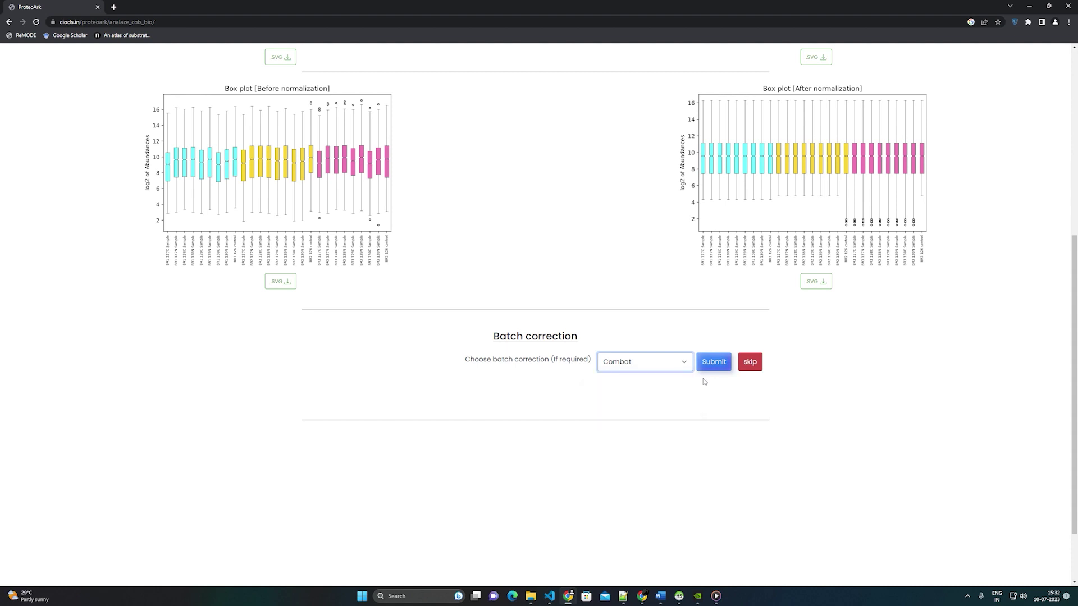
{"action": "left_click", "coordinate": [714, 362]}
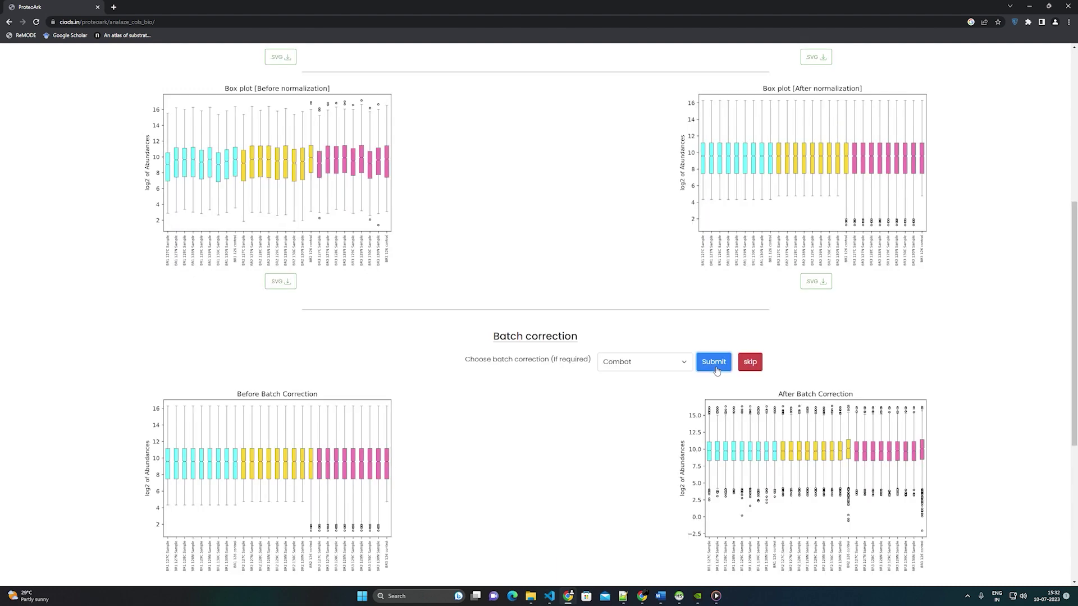
Run differential expression analysis with Welch's t-test, p-value cut-off 0.05 and log2 fold-change cut-off 0.5
{"action": "scroll", "coordinate": [717, 370], "scroll_direction": "down", "scroll_amount": 3}
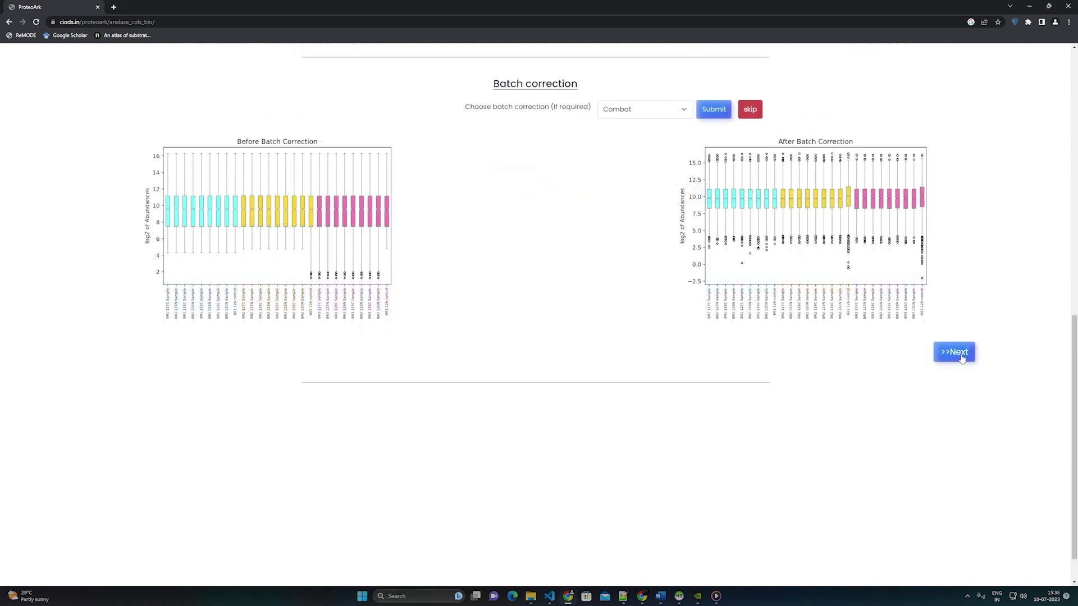
{"action": "left_click", "coordinate": [962, 357]}
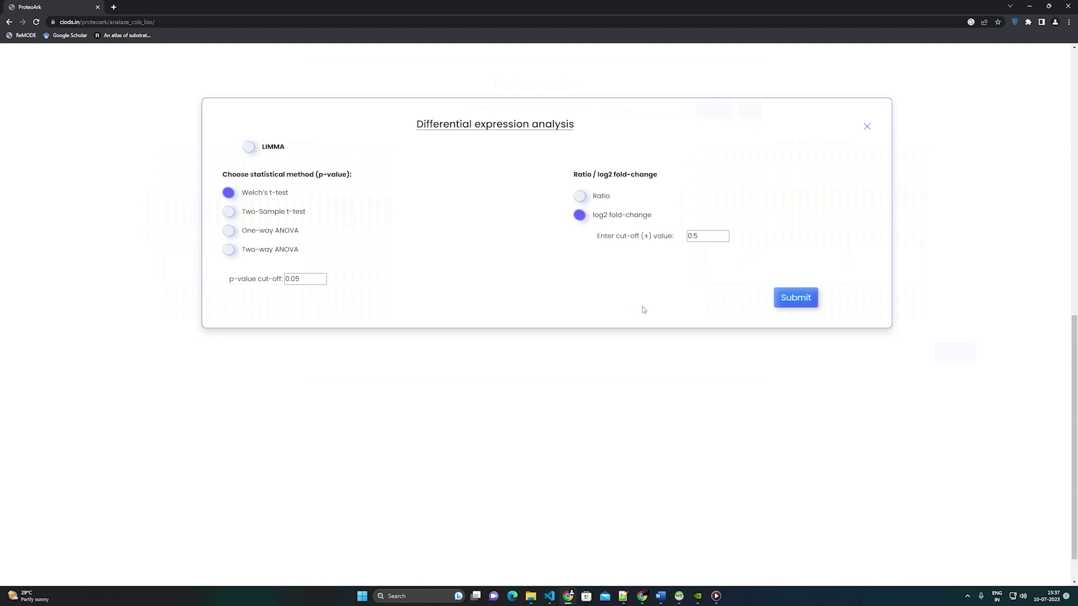
{"action": "left_click", "coordinate": [802, 304]}
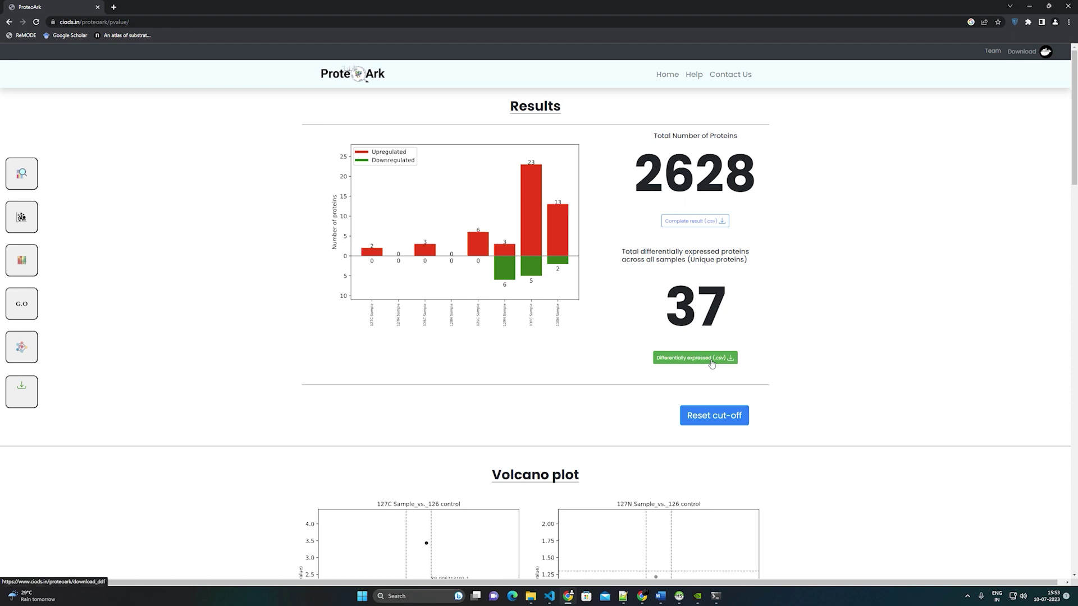
Examine the volcano plots and regulated protein lists comparing each test sample with the 126 control
{"action": "scroll", "coordinate": [712, 364], "scroll_direction": "down", "scroll_amount": 5}
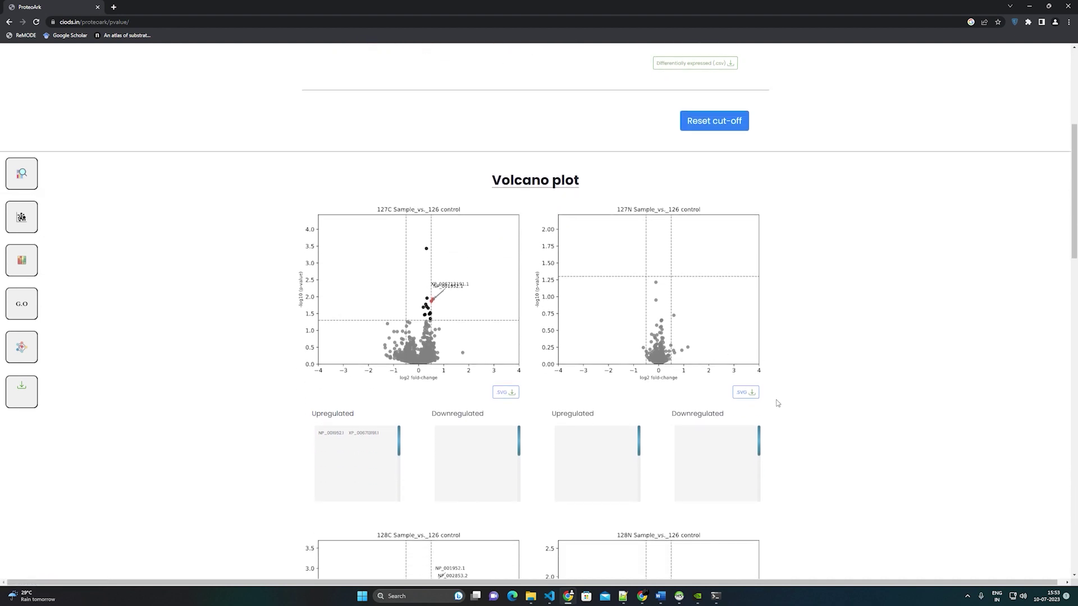
{"action": "scroll", "coordinate": [775, 404], "scroll_direction": "down", "scroll_amount": 2}
{"action": "scroll", "coordinate": [774, 404], "scroll_direction": "down", "scroll_amount": 14}
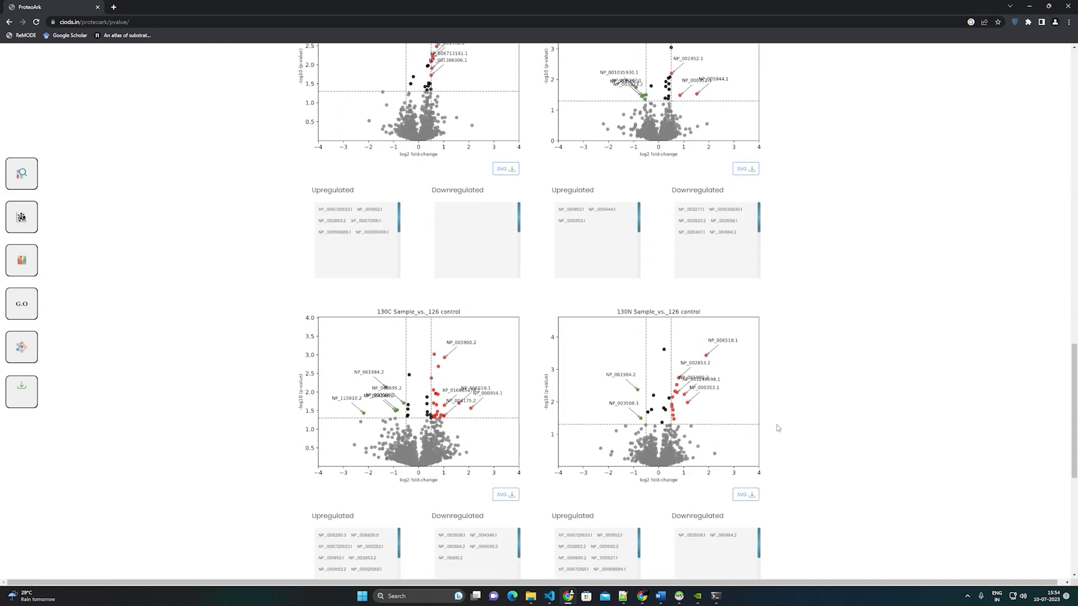
Generate a heatmap of the differentially expressed proteins using hierarchical clustering without Z-score conversion
{"action": "scroll", "coordinate": [777, 428], "scroll_direction": "down", "scroll_amount": 4}
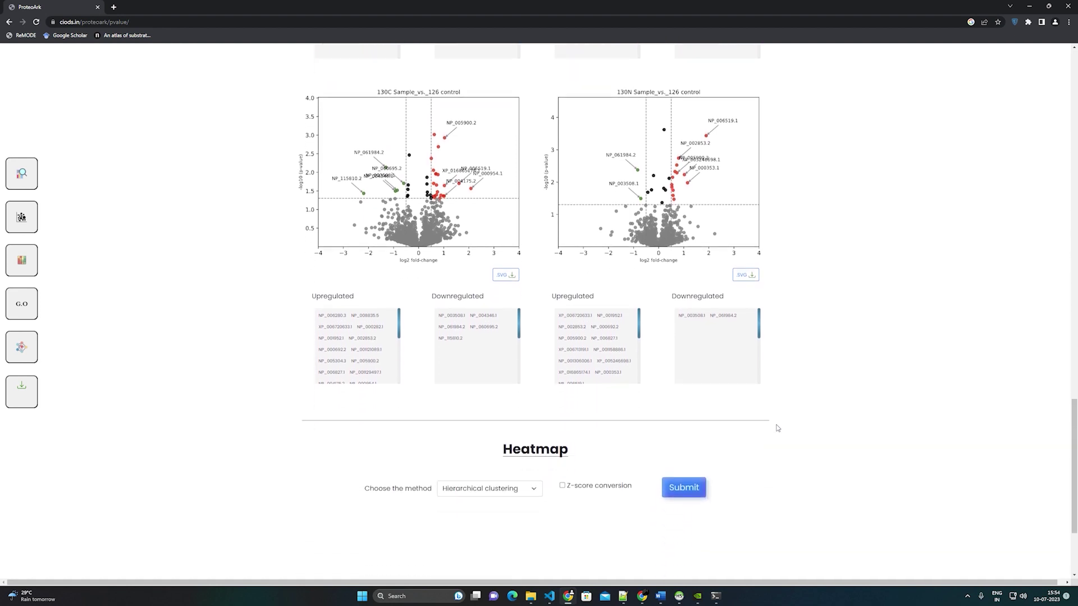
{"action": "scroll", "coordinate": [777, 428], "scroll_direction": "down", "scroll_amount": 1}
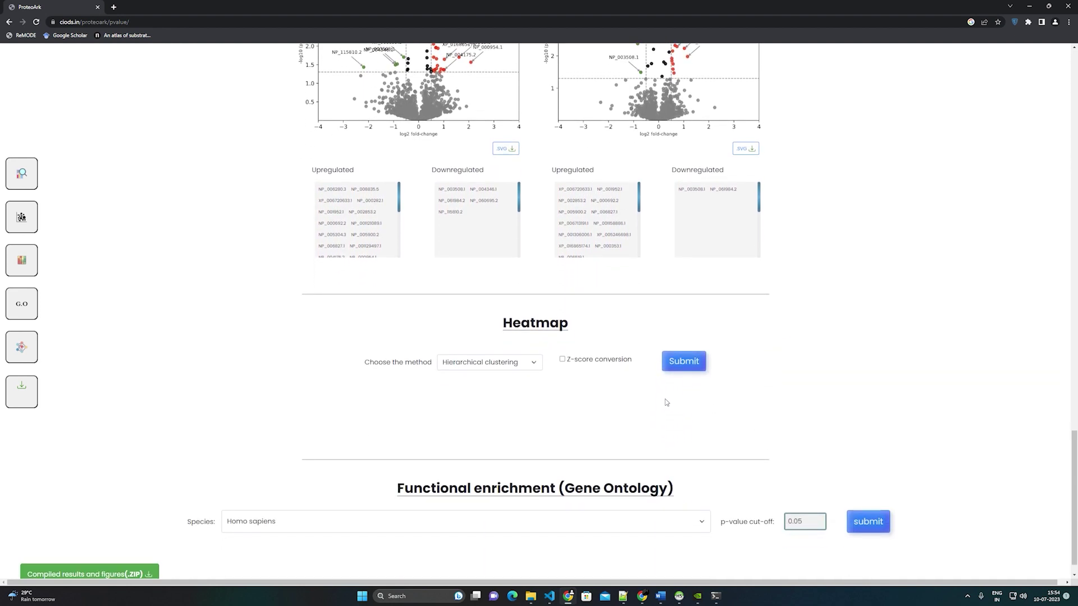
{"action": "left_click", "coordinate": [535, 371]}
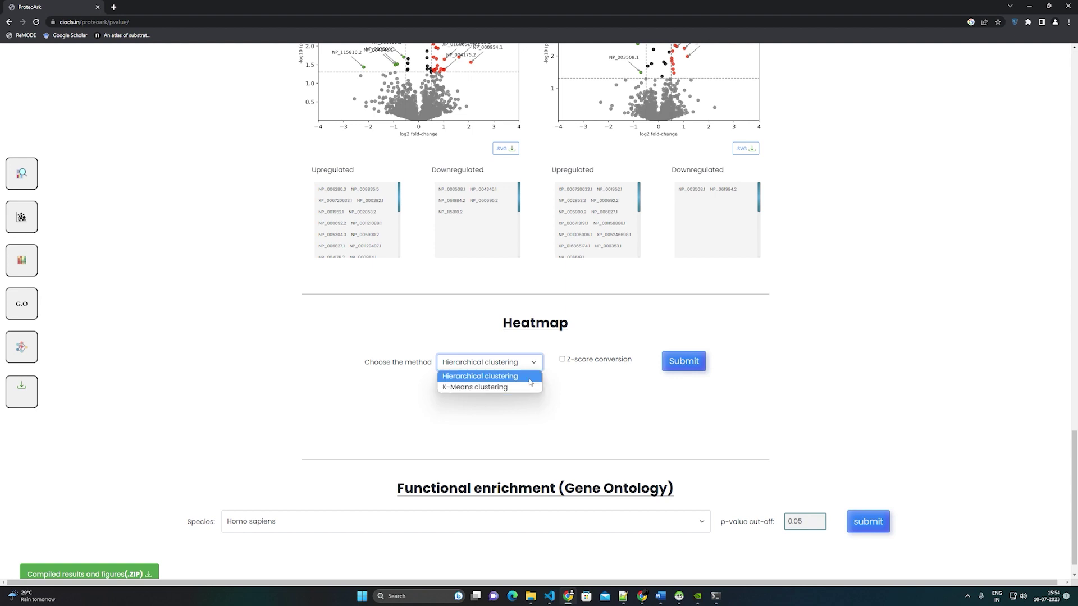
{"action": "left_click", "coordinate": [531, 377]}
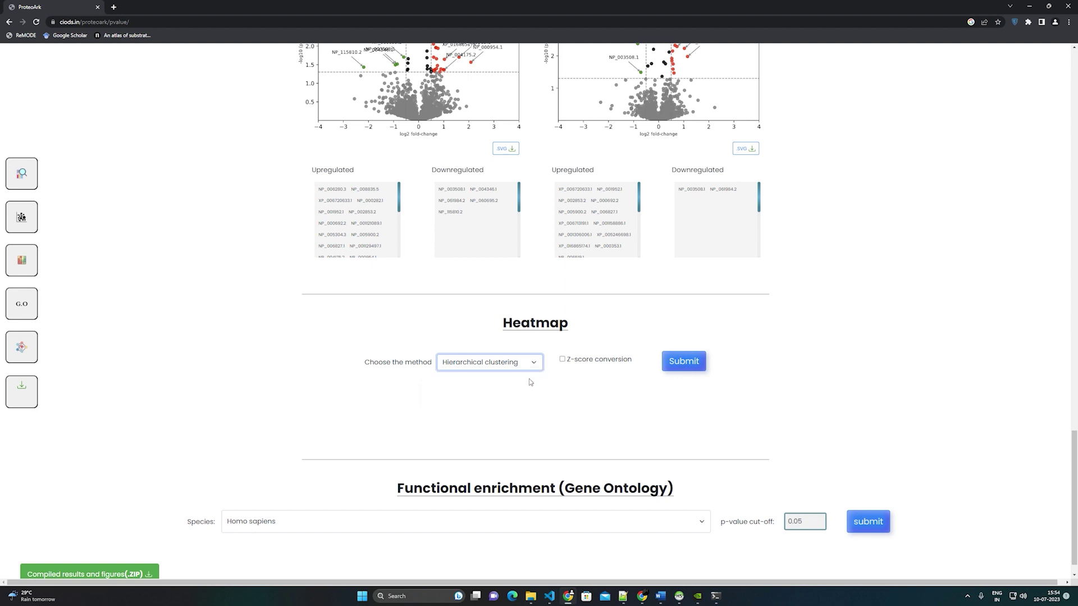
{"action": "left_click", "coordinate": [684, 362]}
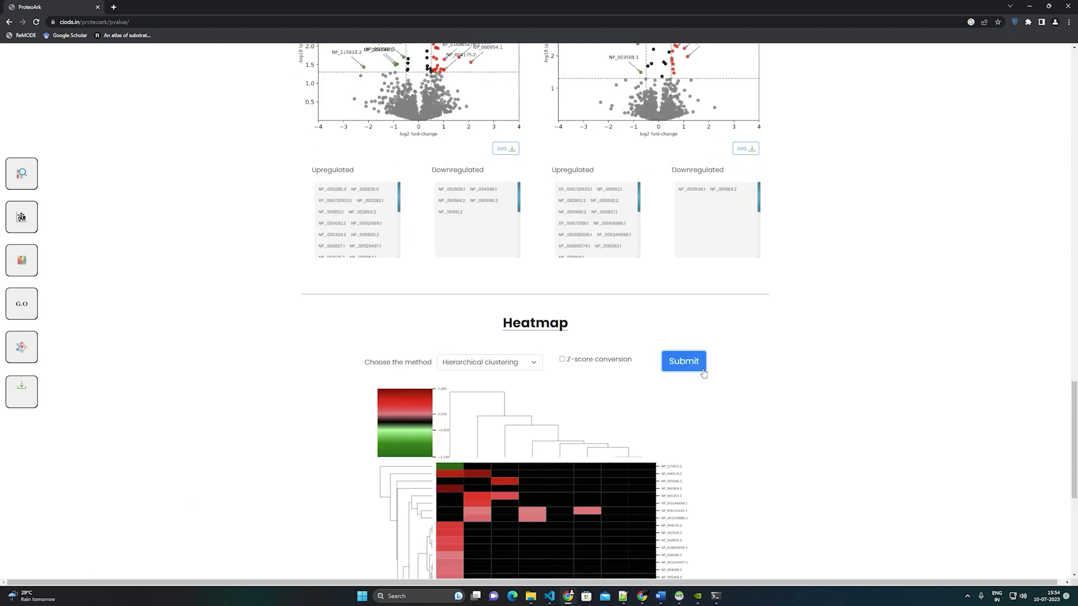
{"action": "scroll", "coordinate": [690, 393], "scroll_direction": "down", "scroll_amount": 4}
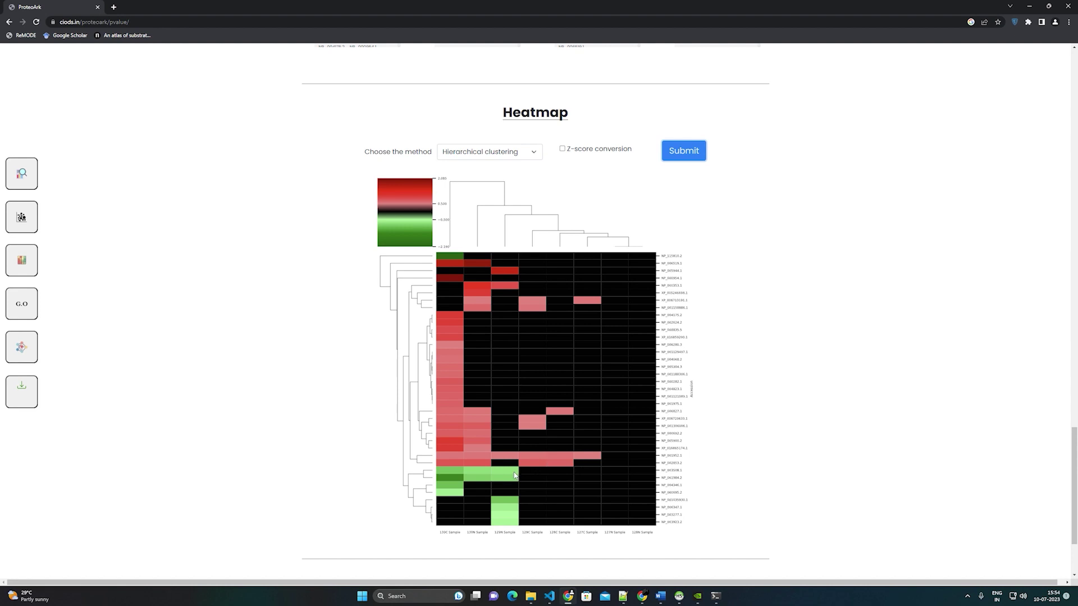
Run Gene Ontology functional enrichment for Homo sapiens with a p-value cut-off of 0.05 and view the circular plot
{"action": "scroll", "coordinate": [515, 476], "scroll_direction": "down", "scroll_amount": 3}
{"action": "left_click", "coordinate": [807, 497]}
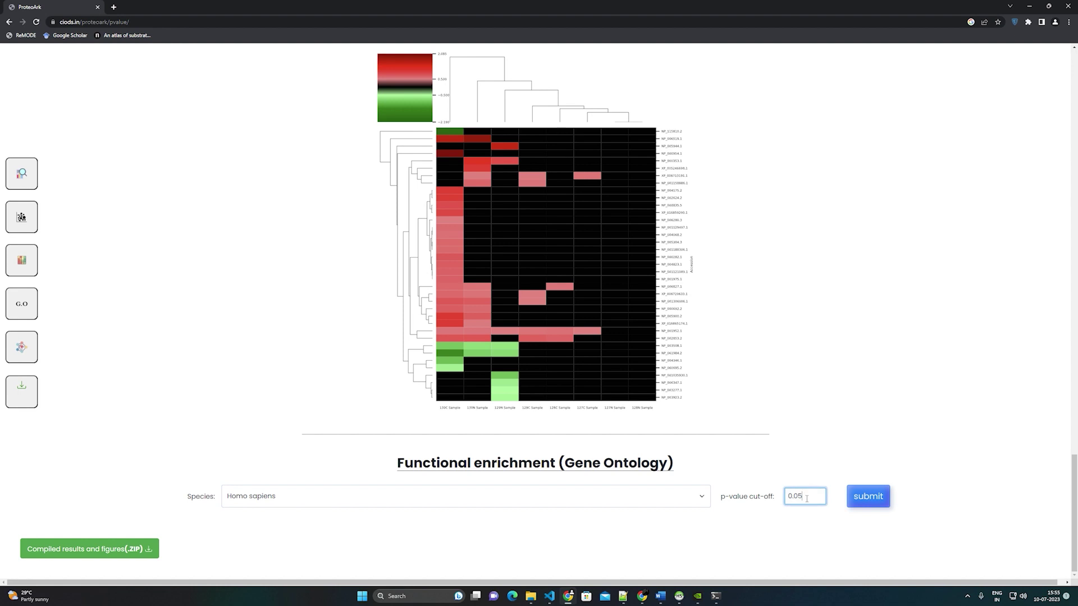
{"action": "left_click", "coordinate": [878, 497]}
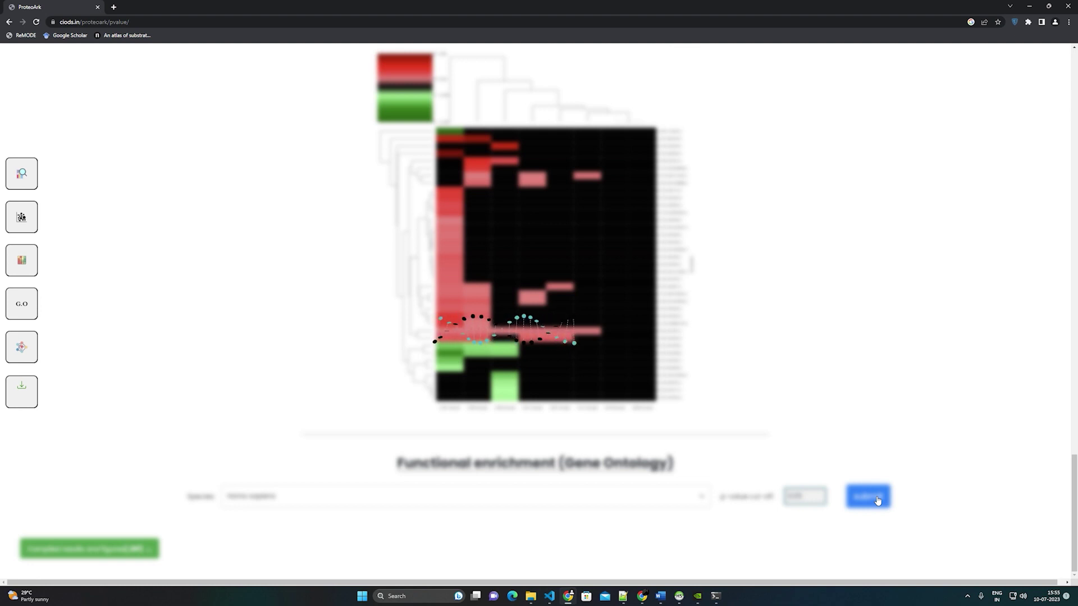
{"action": "scroll", "coordinate": [878, 498], "scroll_direction": "down", "scroll_amount": 7}
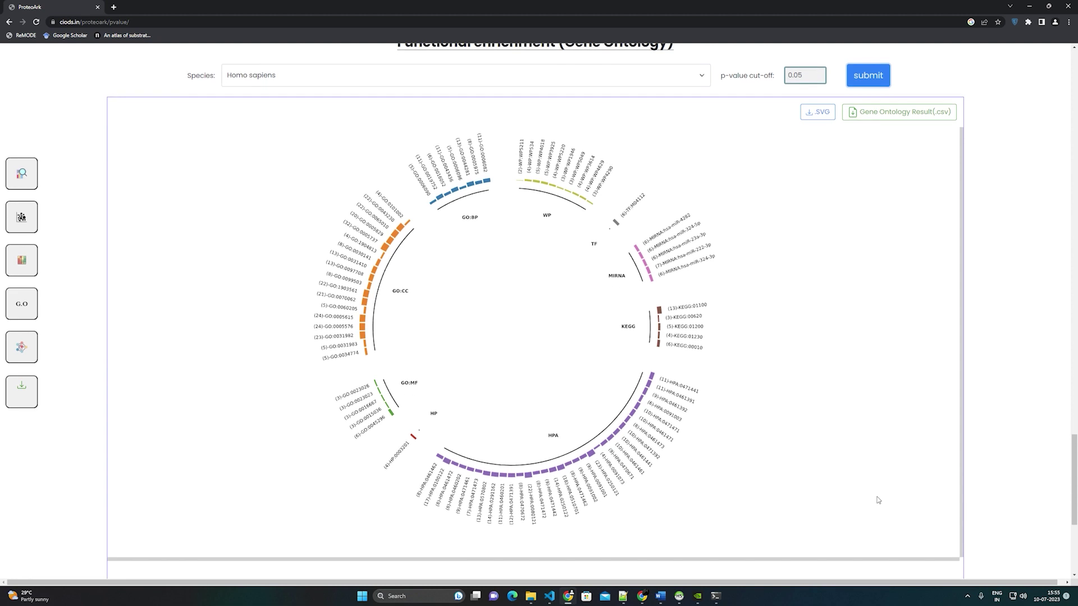
{"action": "scroll", "coordinate": [879, 500], "scroll_direction": "up", "scroll_amount": 1}
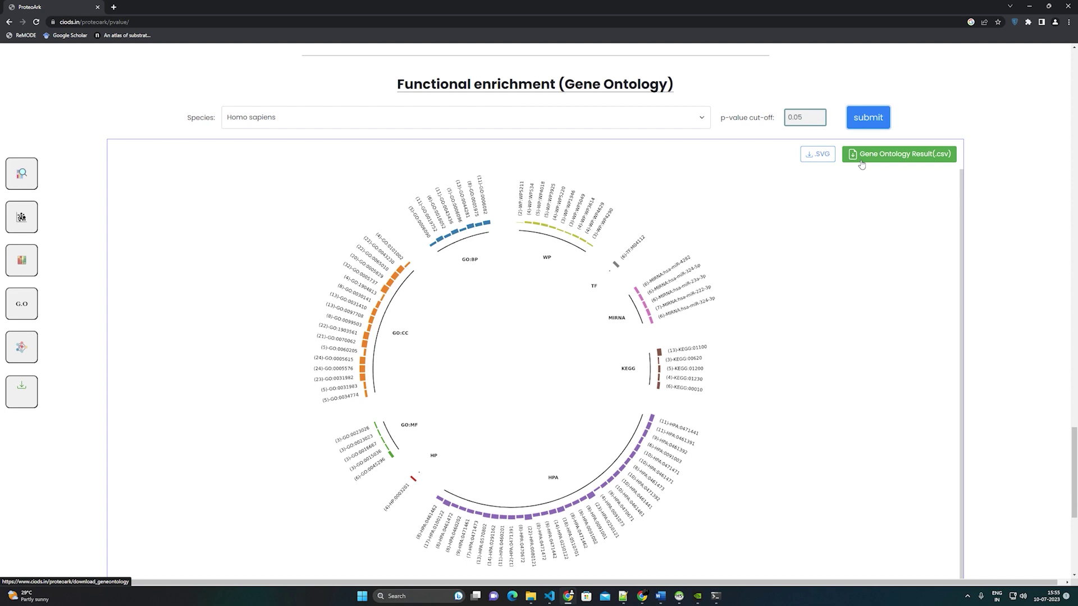
Run KEGG pathway enrichment for Biosynthesis of amino acids and inspect the full width of the pathway map
{"action": "scroll", "coordinate": [883, 285], "scroll_direction": "down", "scroll_amount": 7}
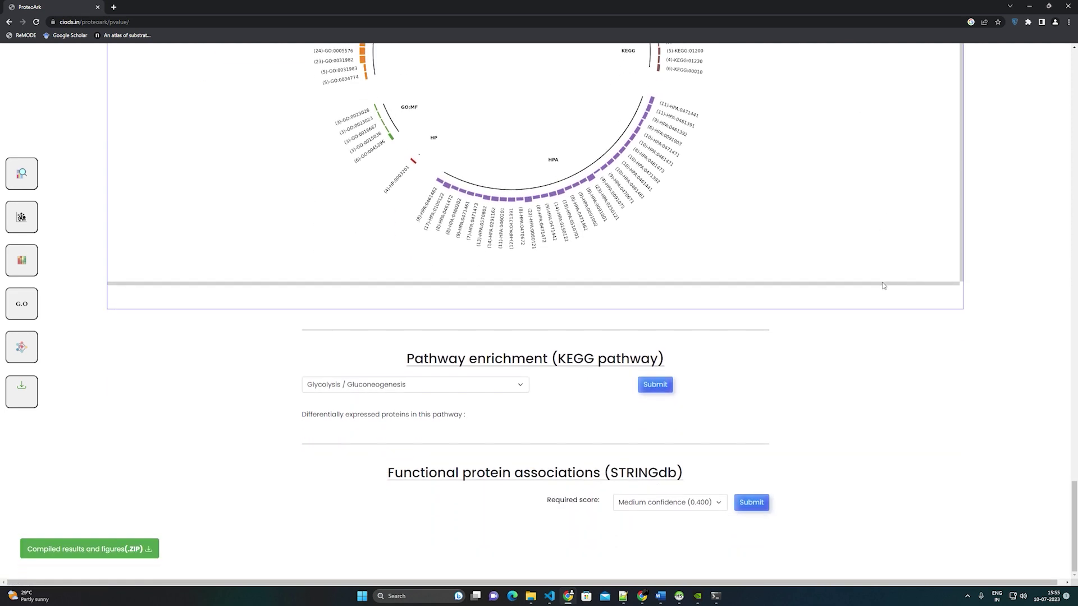
{"action": "left_click", "coordinate": [519, 392]}
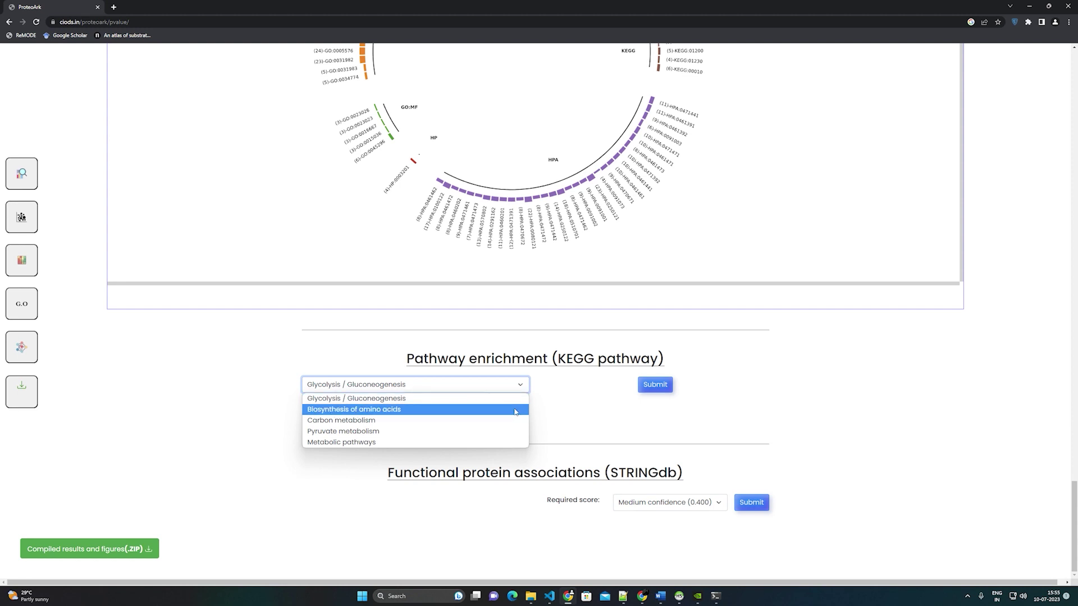
{"action": "left_click", "coordinate": [515, 410]}
{"action": "left_click", "coordinate": [666, 392]}
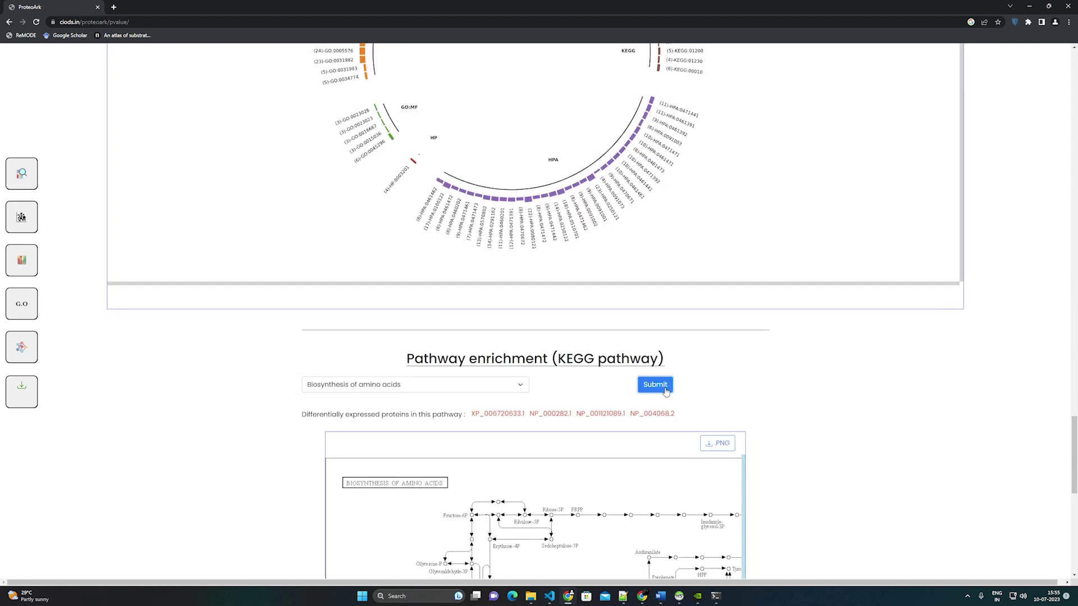
{"action": "scroll", "coordinate": [796, 411], "scroll_direction": "down", "scroll_amount": 5}
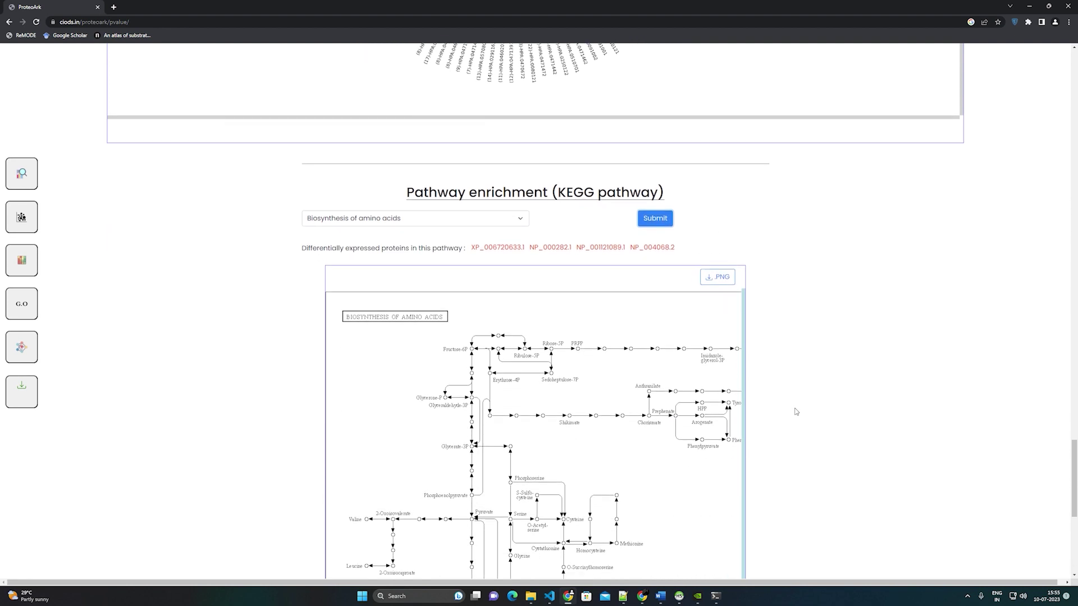
{"action": "scroll", "coordinate": [796, 411], "scroll_direction": "down", "scroll_amount": 3}
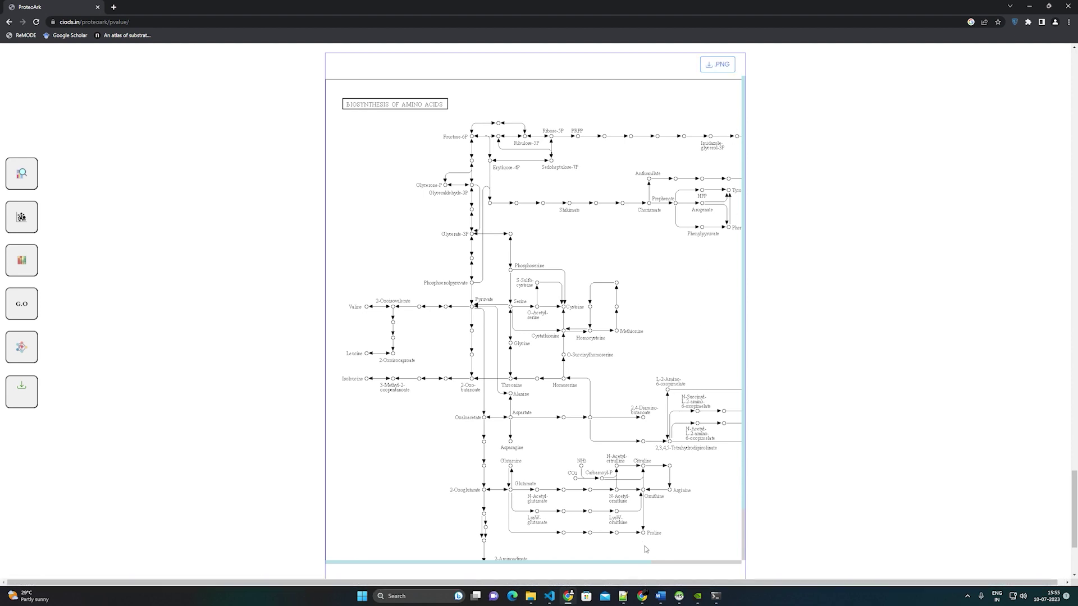
{"action": "left_click_drag", "start_coordinate": [647, 563], "coordinate": [749, 566]}
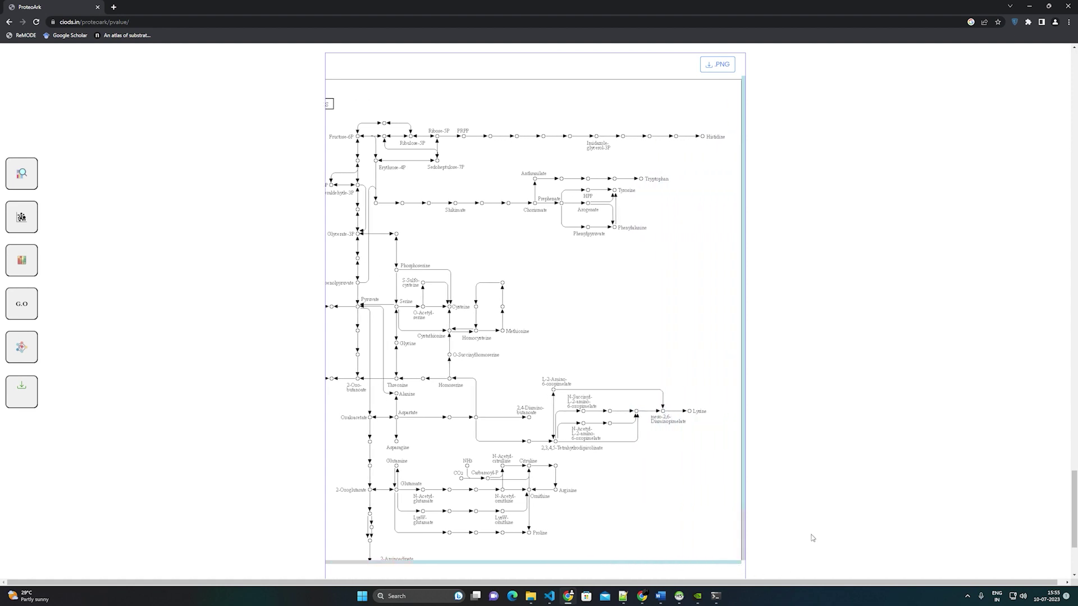
Generate the STRINGdb functional protein association network with a required score of Medium confidence (0.400) and view it
{"action": "scroll", "coordinate": [813, 538], "scroll_direction": "down", "scroll_amount": 3}
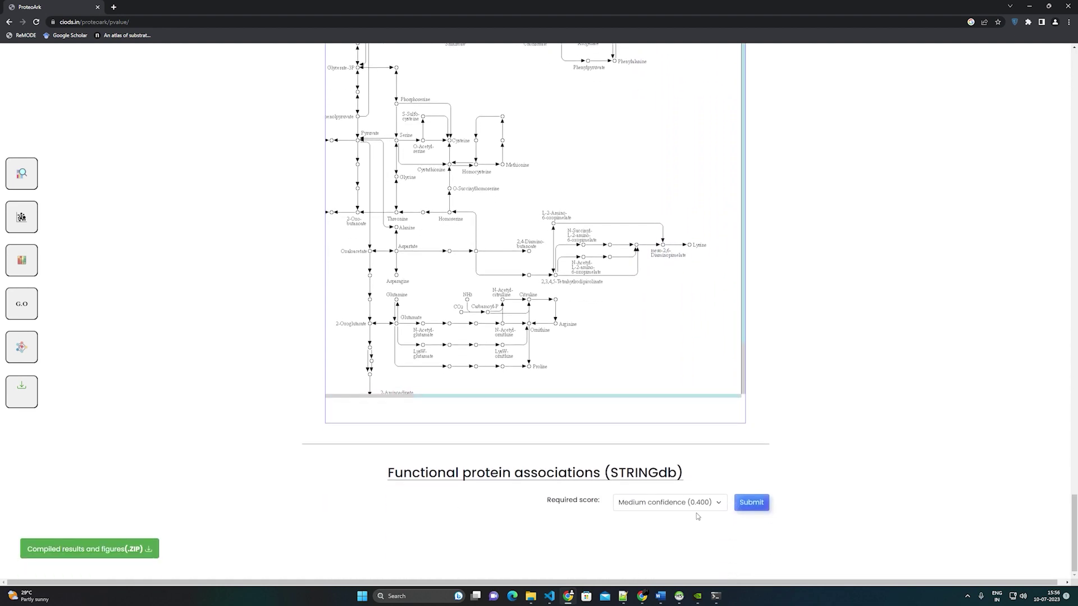
{"action": "left_click", "coordinate": [681, 508]}
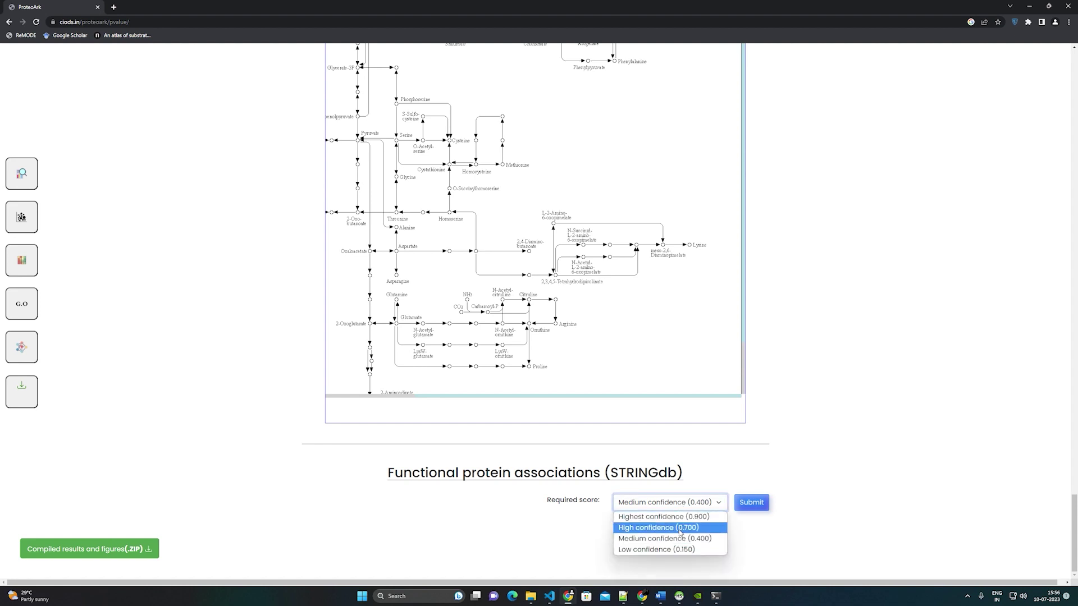
{"action": "left_click", "coordinate": [680, 540]}
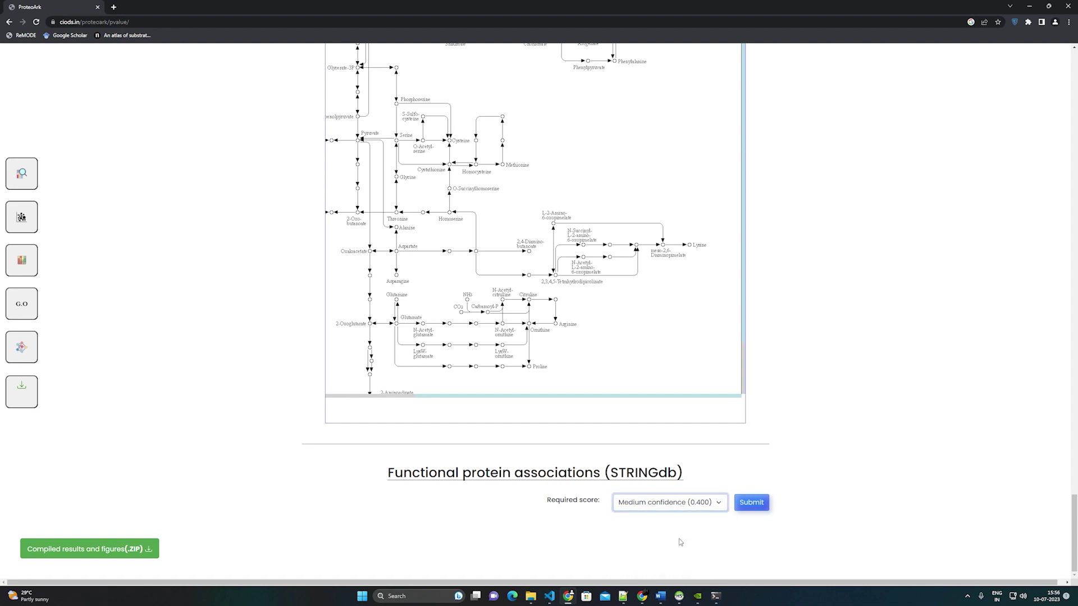
{"action": "left_click", "coordinate": [756, 506]}
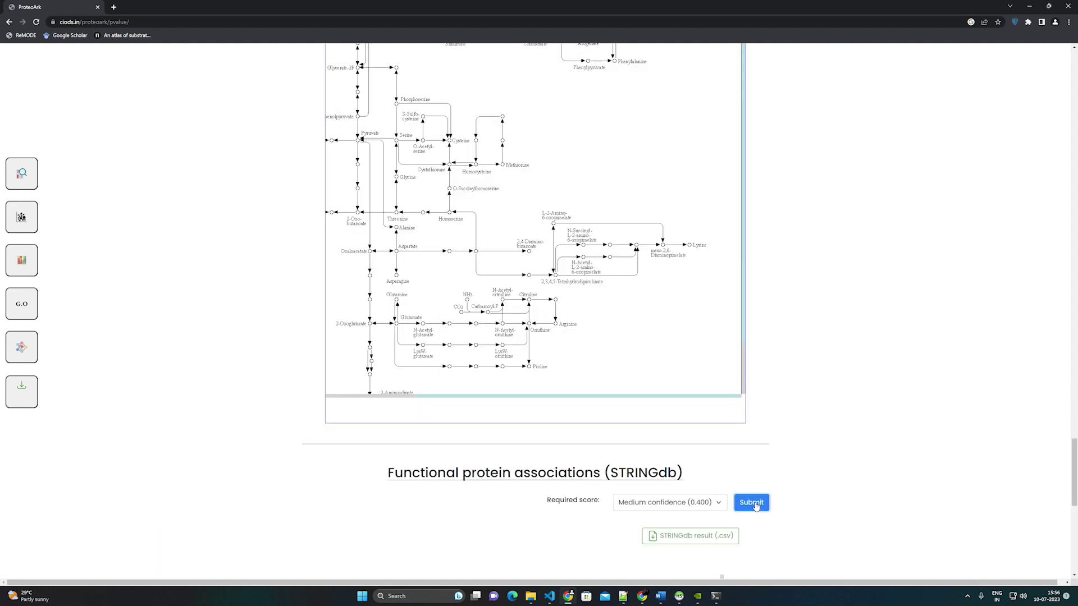
{"action": "scroll", "coordinate": [756, 505], "scroll_direction": "down", "scroll_amount": 7}
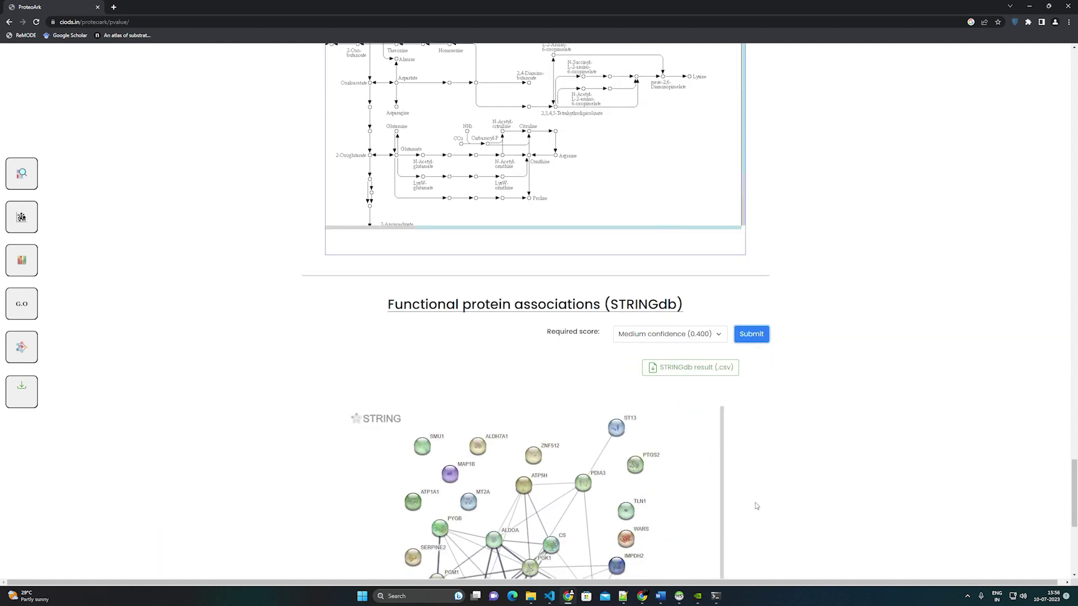
{"action": "scroll", "coordinate": [755, 506], "scroll_direction": "down", "scroll_amount": 1}
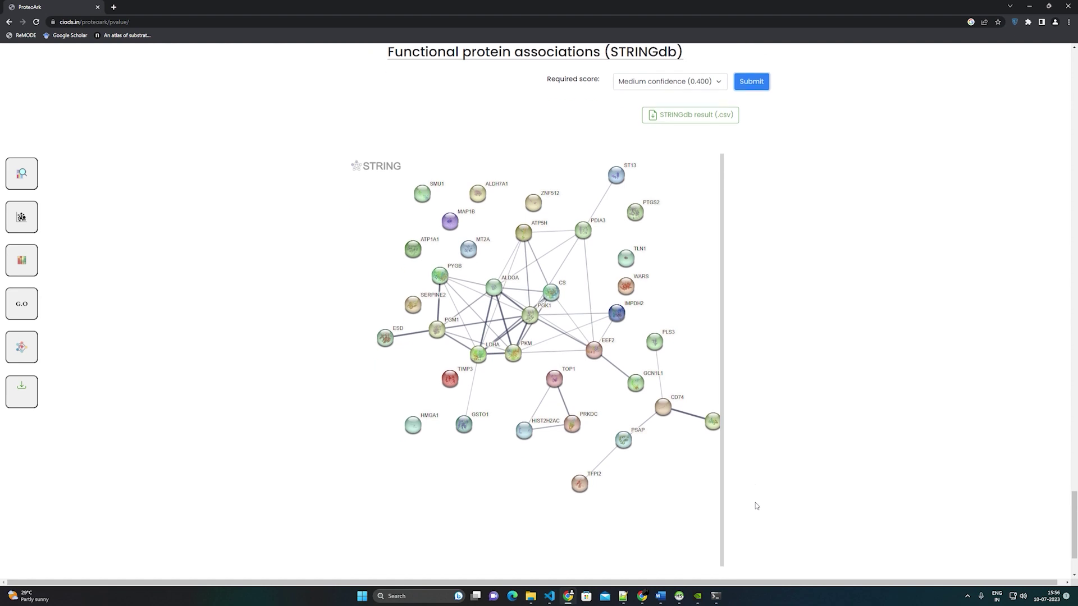
{"action": "scroll", "coordinate": [756, 506], "scroll_direction": "up", "scroll_amount": 1}
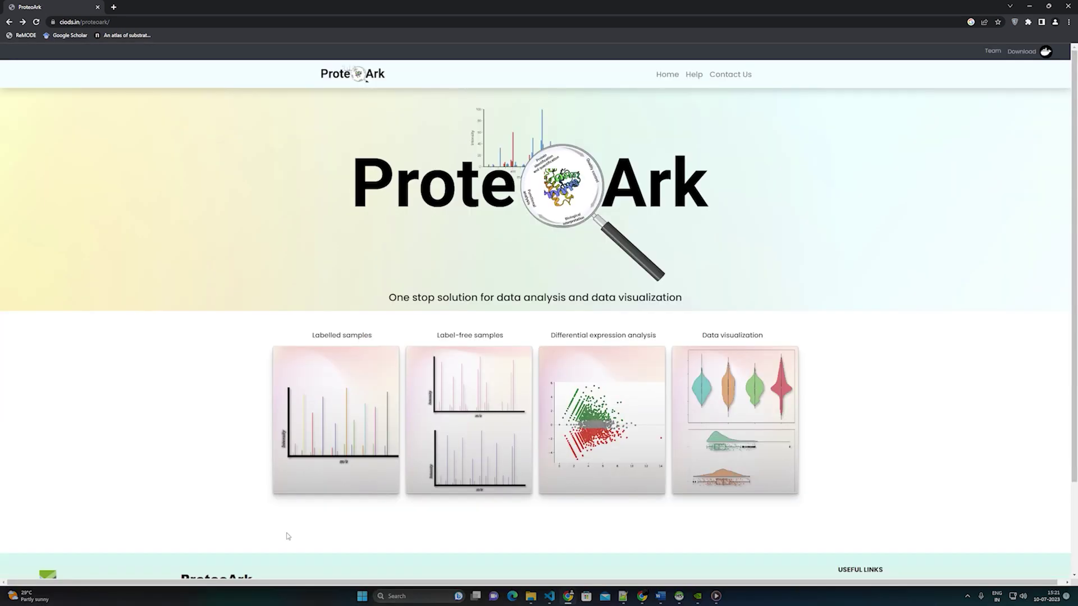
Start a new labelled-samples analysis using technical replicates, with 3 test samples and 1 control sample
{"action": "left_click", "coordinate": [333, 425]}
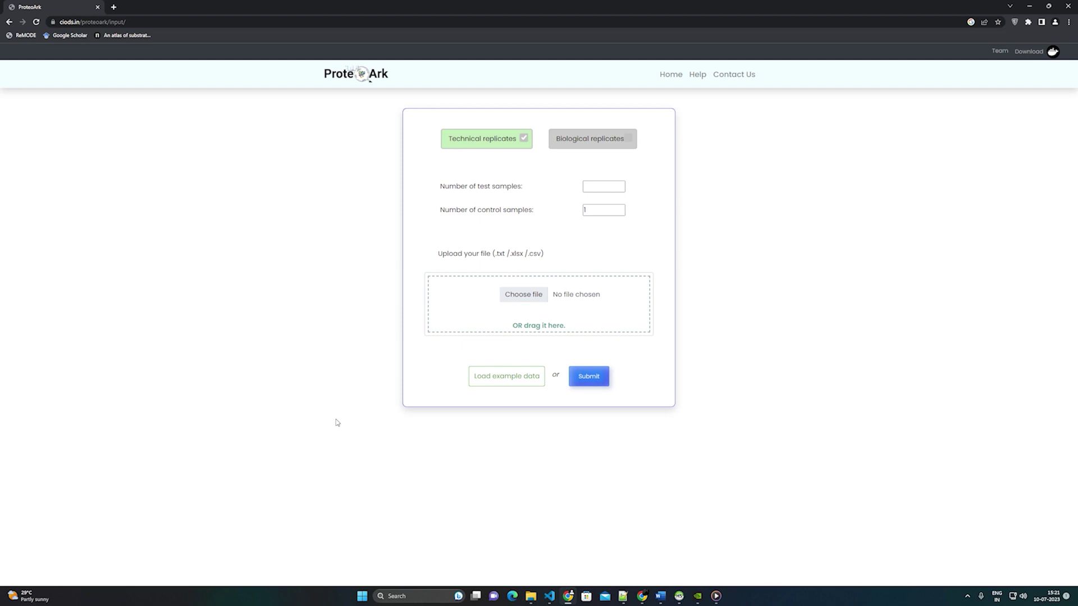
{"action": "left_click", "coordinate": [570, 144]}
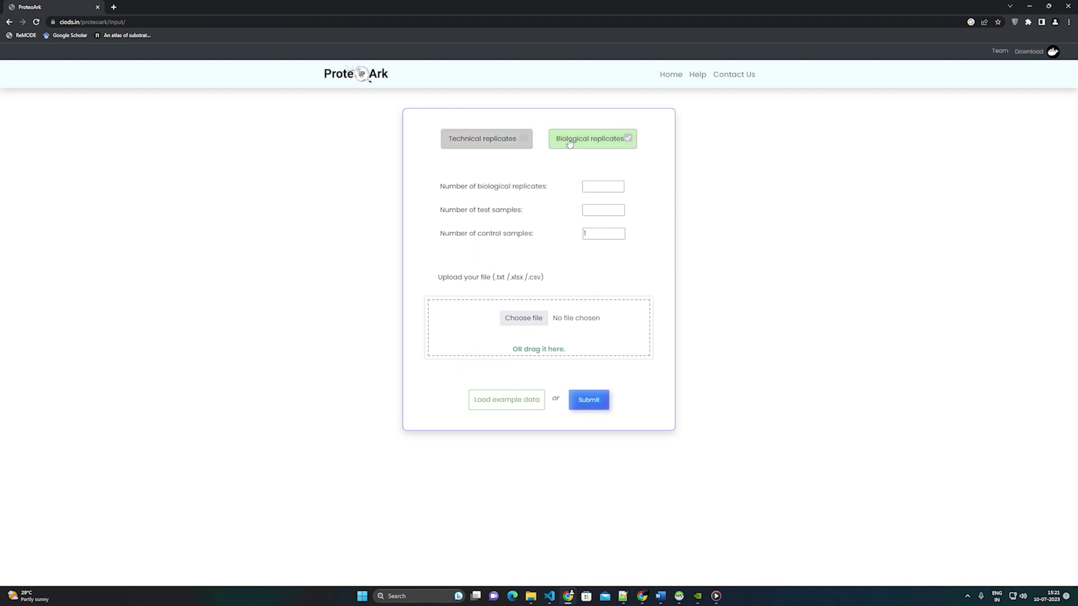
{"action": "left_click", "coordinate": [524, 140]}
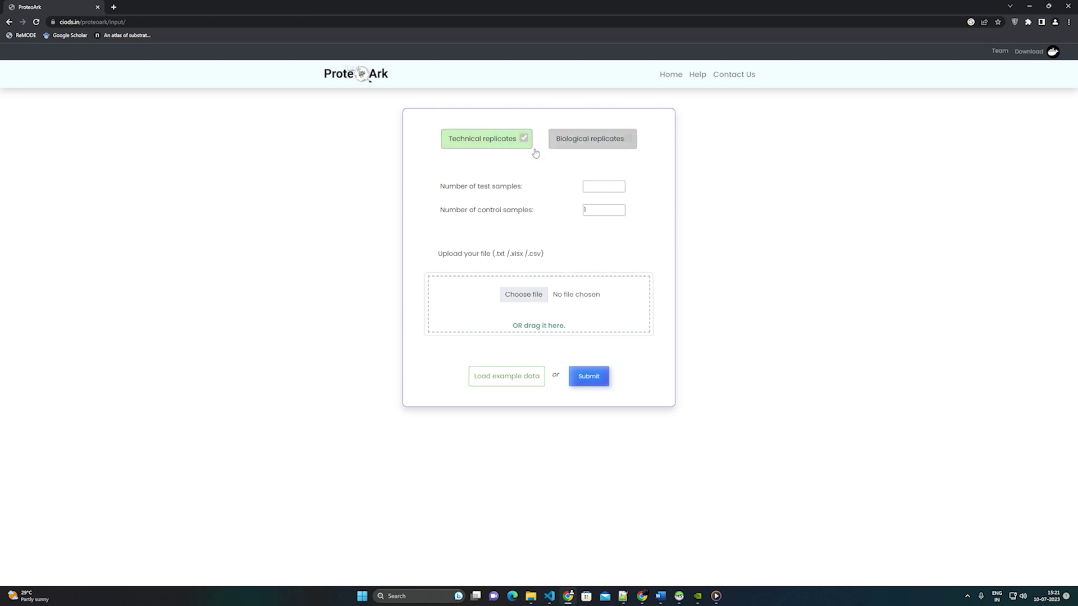
{"action": "left_click", "coordinate": [592, 189]}
Upload TECHNICAL_EXAMPLE (1).csv from the Downloads folder and submit the input form
{"action": "left_click", "coordinate": [539, 296]}
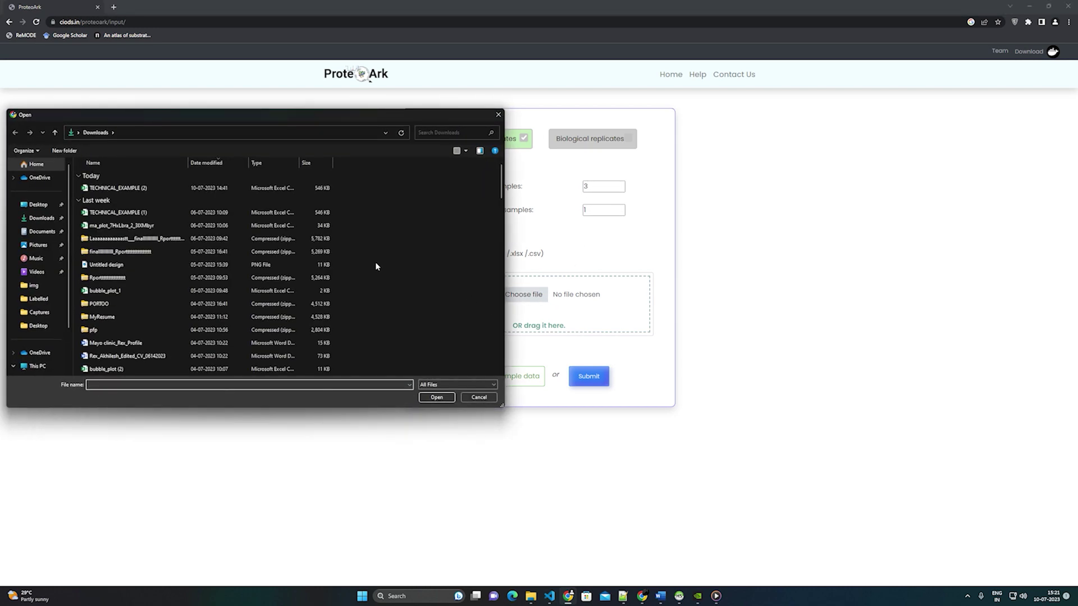
{"action": "left_click", "coordinate": [298, 214]}
{"action": "left_click", "coordinate": [437, 396]}
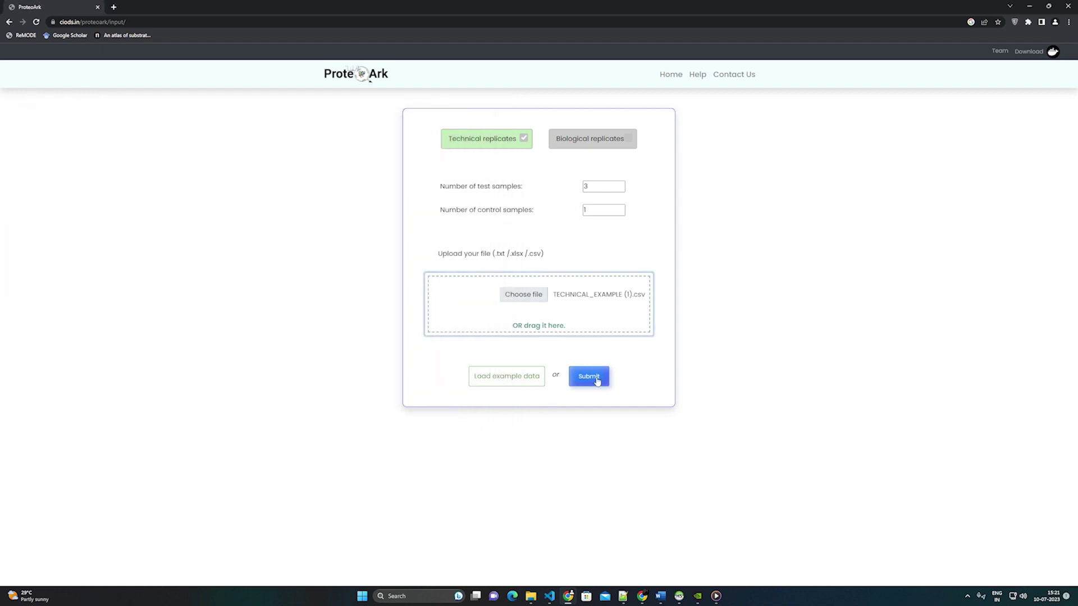
{"action": "left_click", "coordinate": [598, 382]}
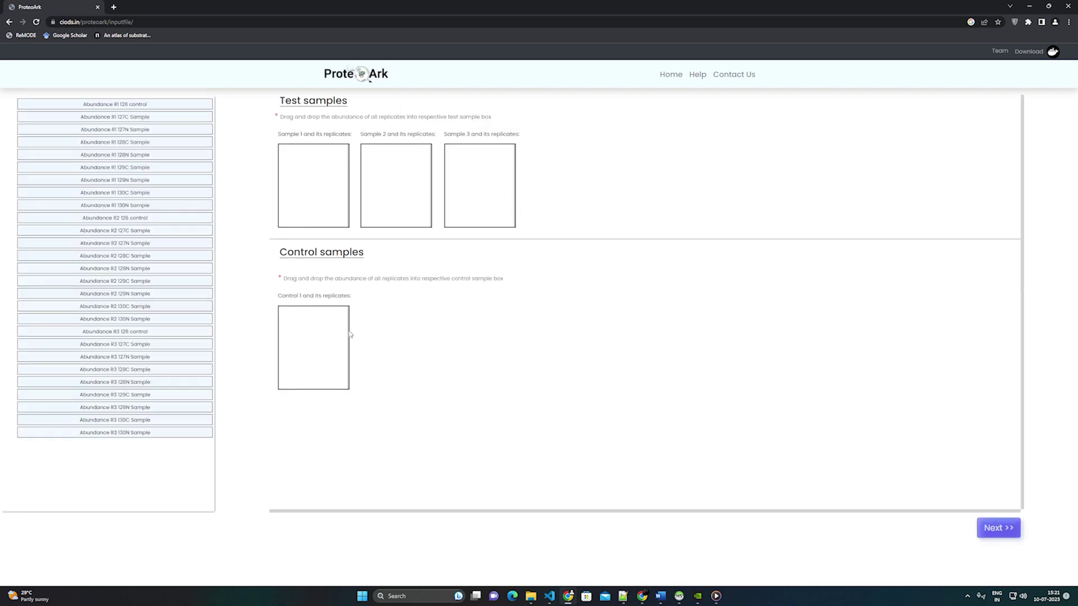
Assign the R1, R2 and R3 abundances of the 127C Sample to test Sample 1
{"action": "left_click", "coordinate": [175, 117]}
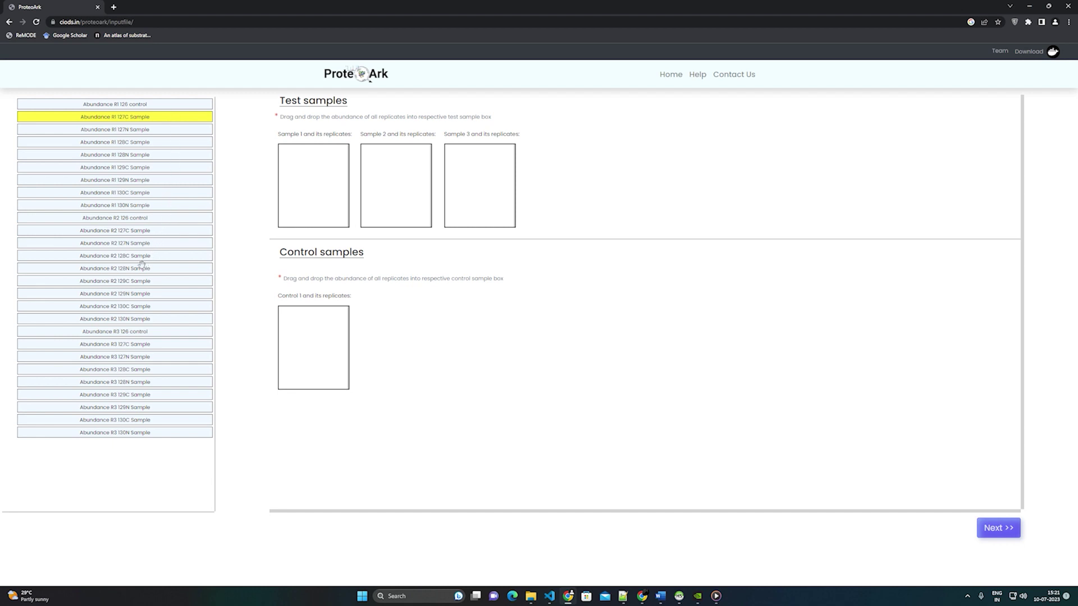
{"action": "left_click", "coordinate": [132, 232]}
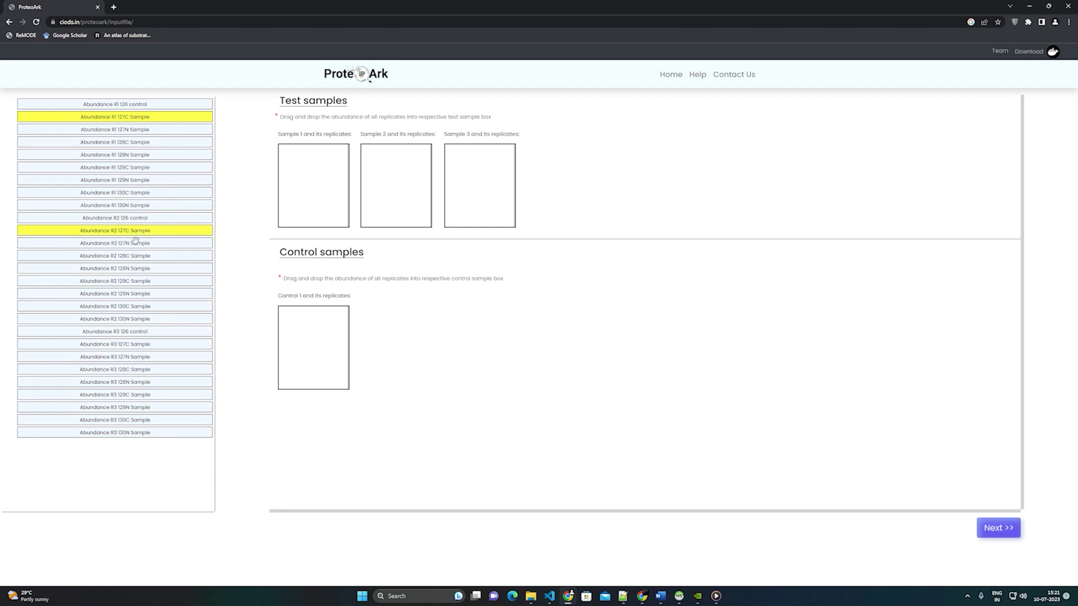
{"action": "left_click", "coordinate": [117, 345]}
{"action": "left_click_drag", "start_coordinate": [126, 346], "coordinate": [335, 183]}
Assign the R1, R2 and R3 abundances of the 127N Sample to test Sample 2
{"action": "left_click", "coordinate": [176, 116]}
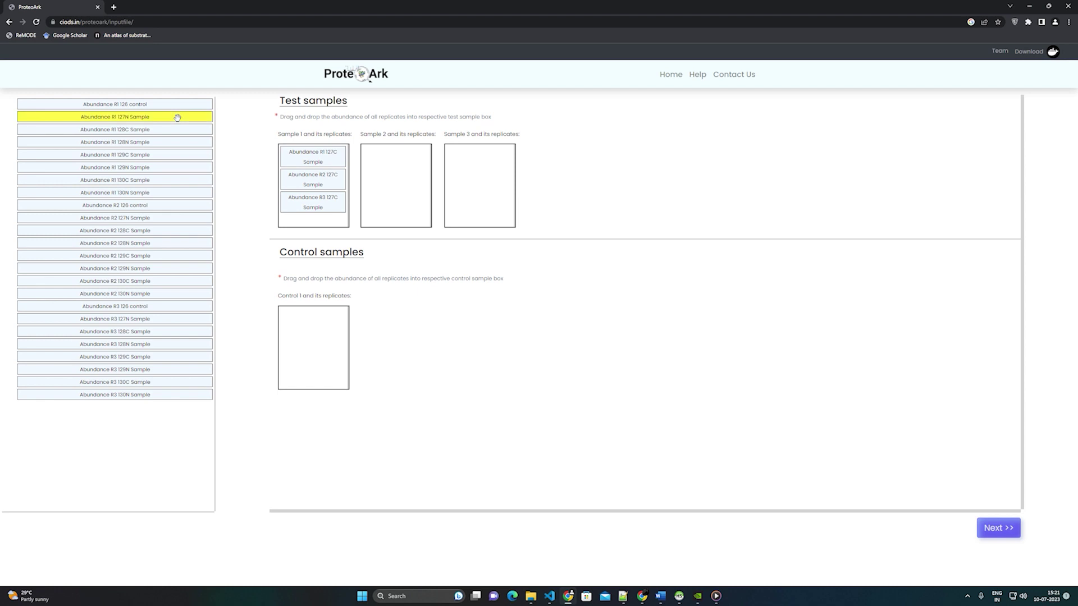
{"action": "left_click", "coordinate": [153, 217]}
{"action": "left_click", "coordinate": [133, 319]}
{"action": "left_click_drag", "start_coordinate": [133, 319], "coordinate": [419, 200]}
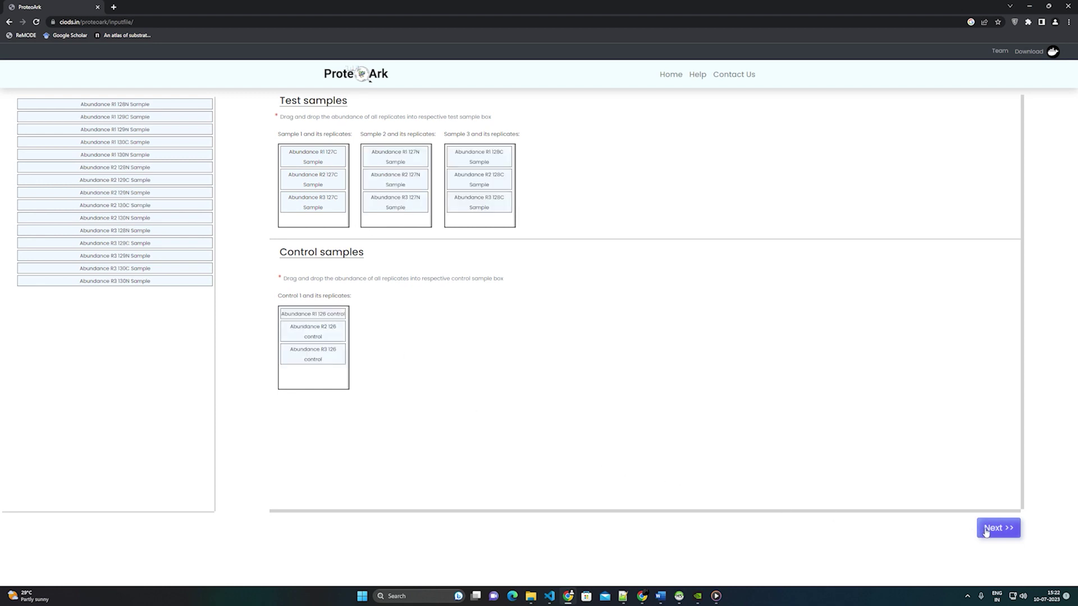
Submit the replicate assignments and run Quantile normalization with missing values imputed as 0 and Accession as the gene symbol column
{"action": "left_click", "coordinate": [986, 531]}
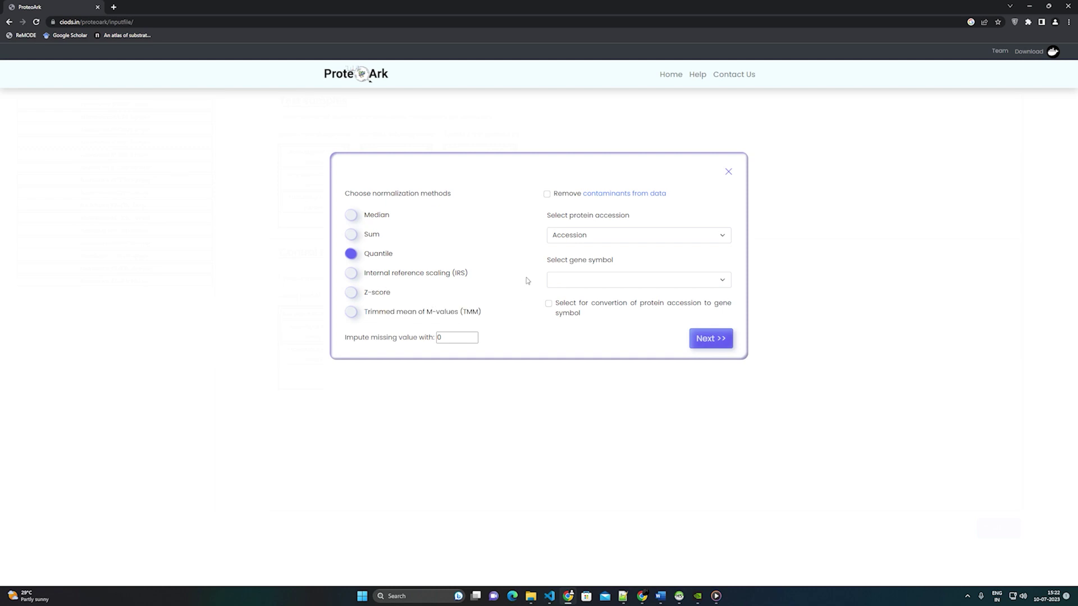
{"action": "left_click", "coordinate": [561, 284]}
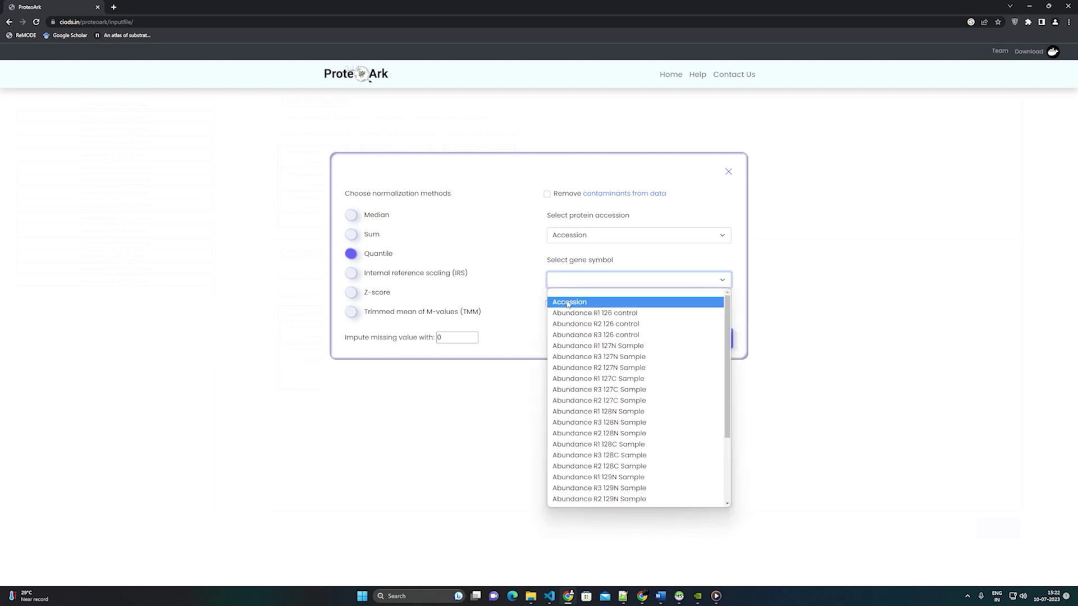
{"action": "left_click", "coordinate": [568, 303]}
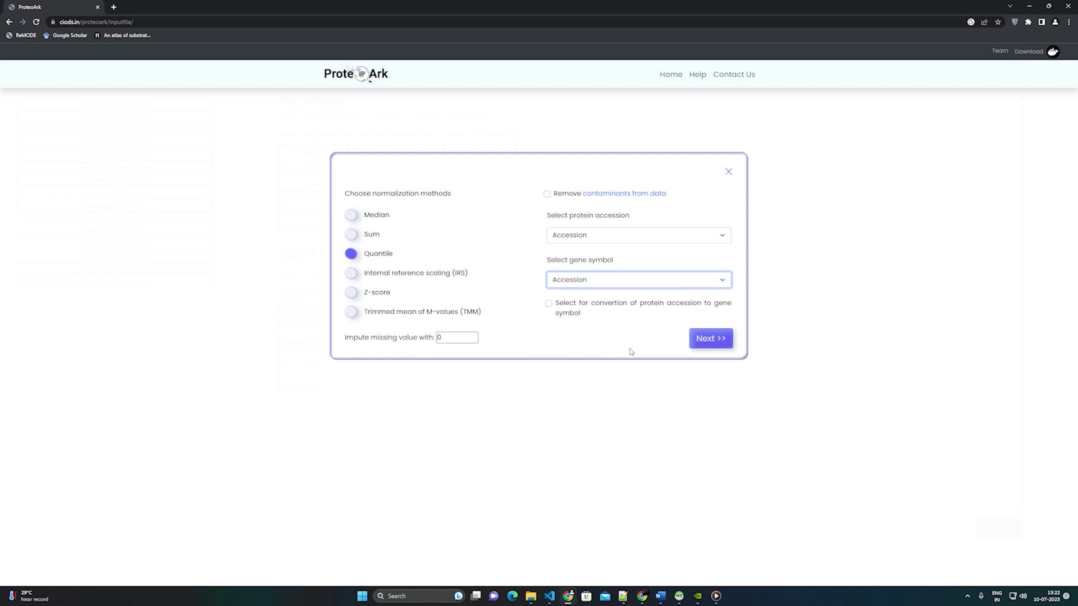
{"action": "left_click", "coordinate": [710, 338]}
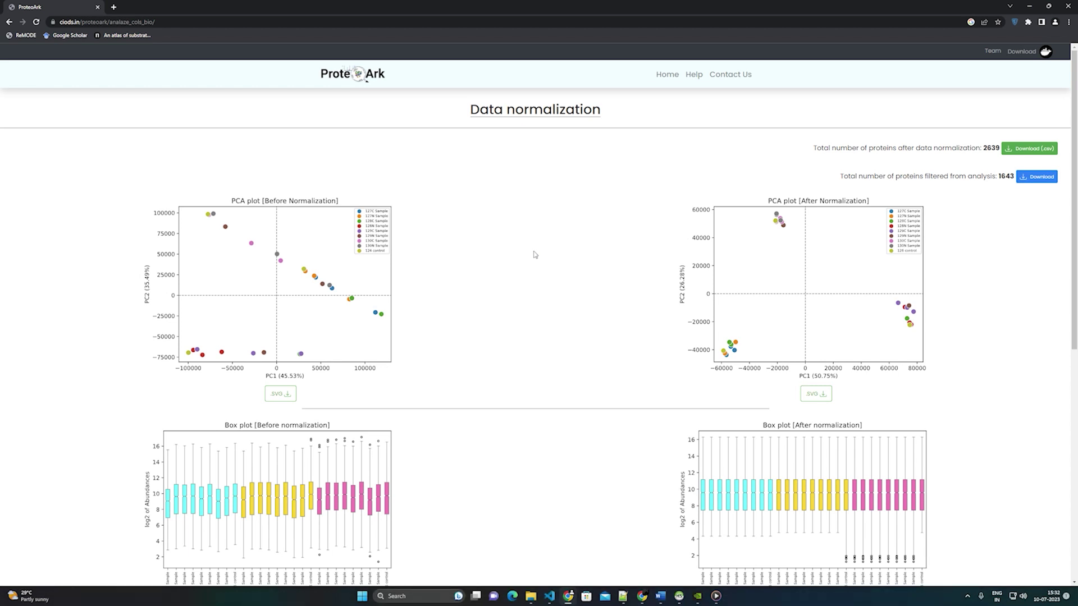
Apply Combat batch correction to the normalized data
{"action": "scroll", "coordinate": [534, 254], "scroll_direction": "down", "scroll_amount": 5}
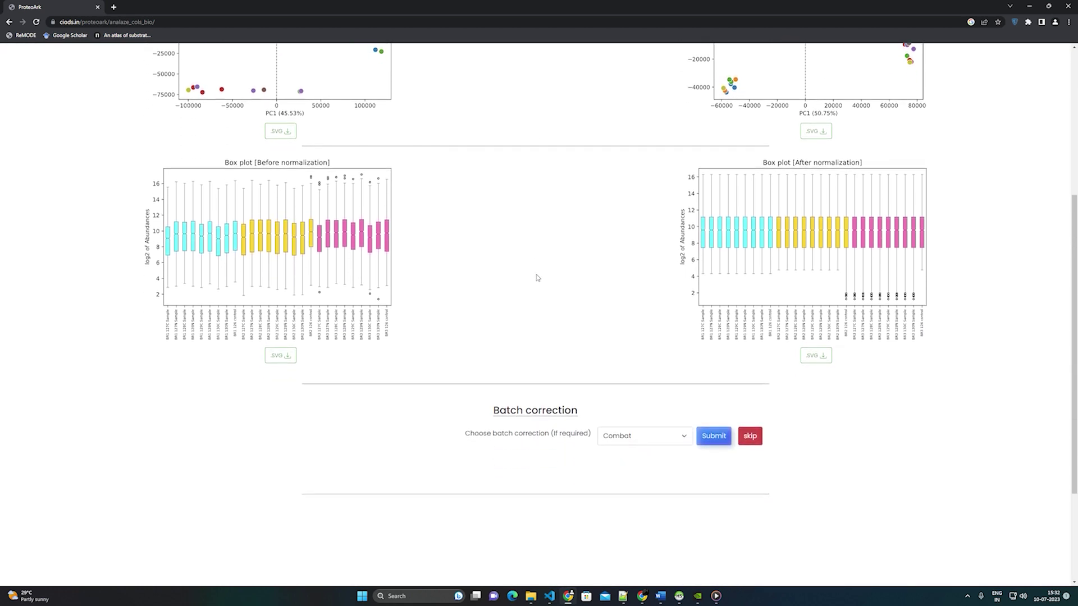
{"action": "scroll", "coordinate": [538, 277], "scroll_direction": "down", "scroll_amount": 1}
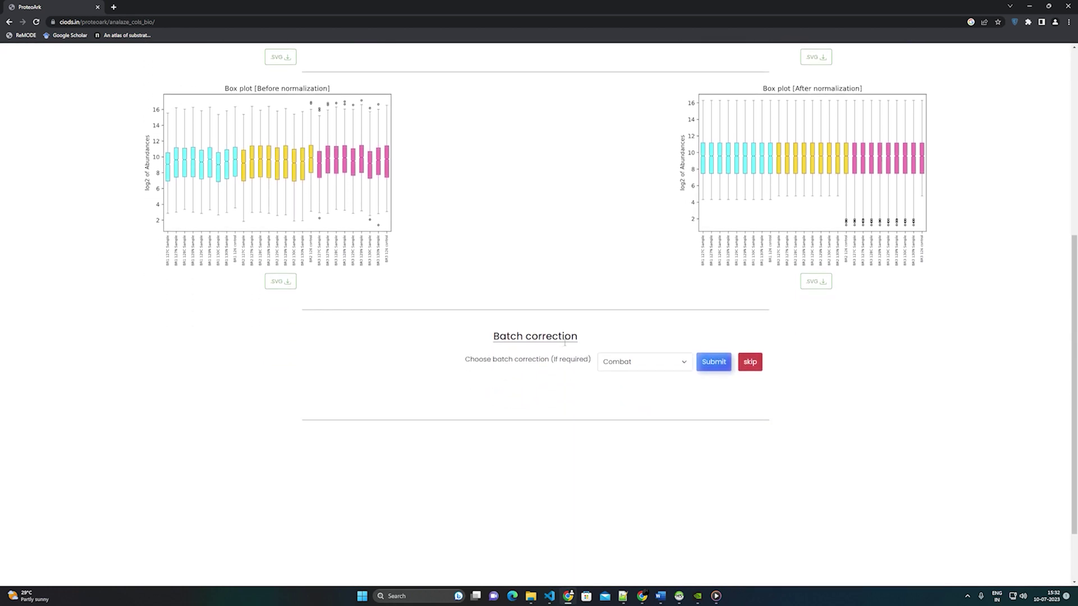
{"action": "left_click", "coordinate": [685, 365]}
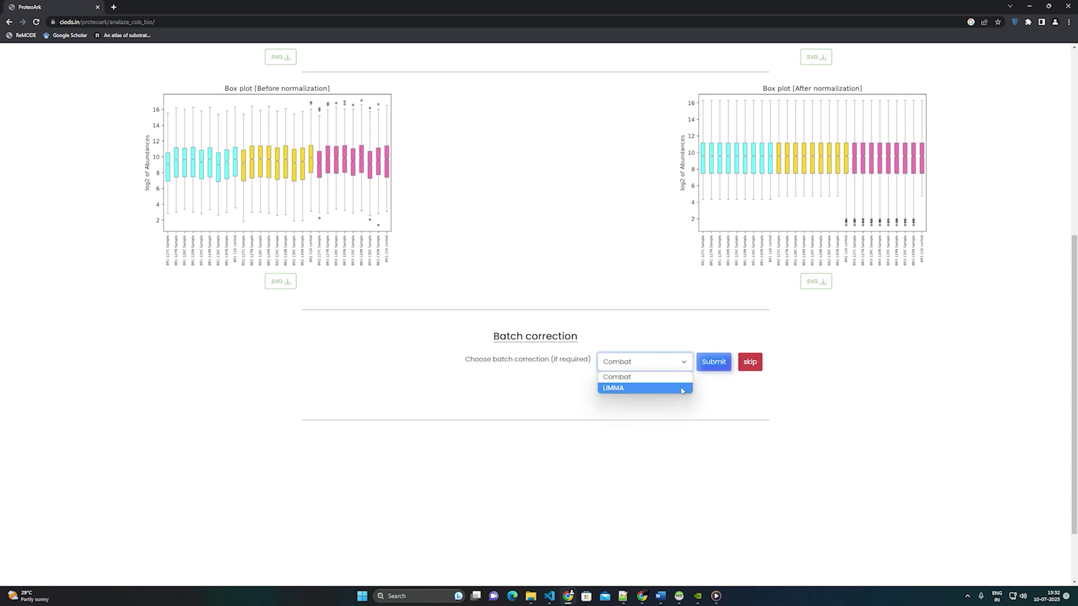
{"action": "left_click", "coordinate": [683, 383]}
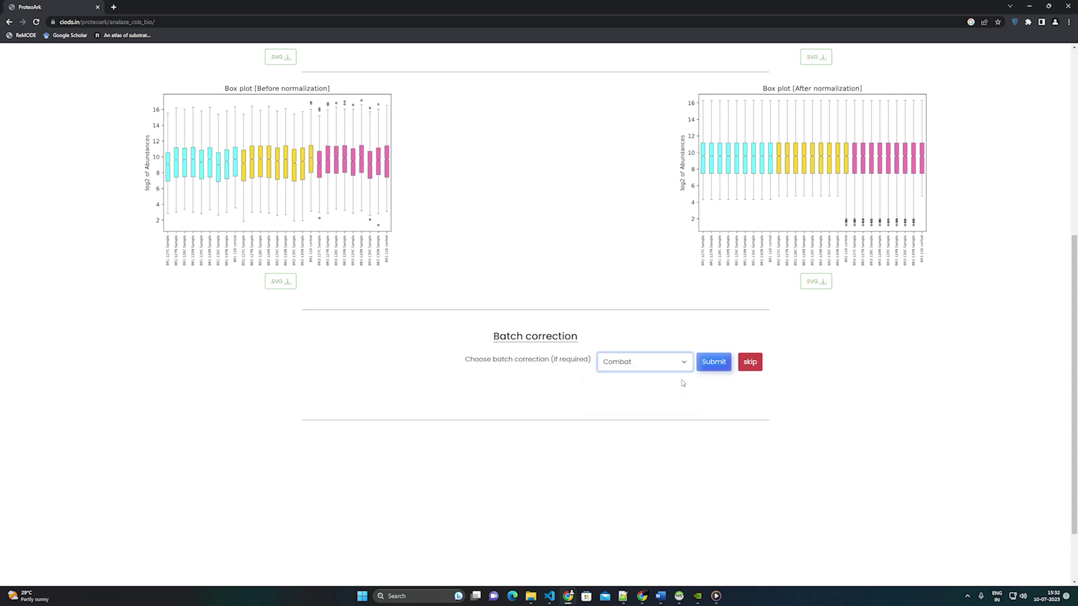
{"action": "left_click", "coordinate": [714, 362]}
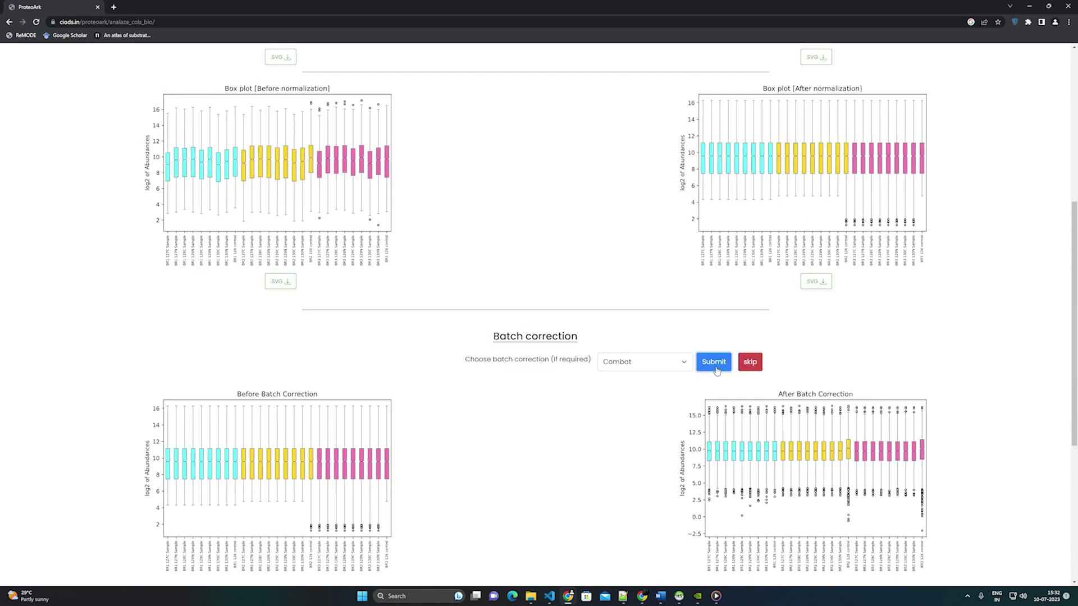
Run differential expression with Welch's t-test, p-value cut-off 0.05 and log2 fold-change cut-off 0.5, and review the volcano plots
{"action": "scroll", "coordinate": [717, 370], "scroll_direction": "down", "scroll_amount": 4}
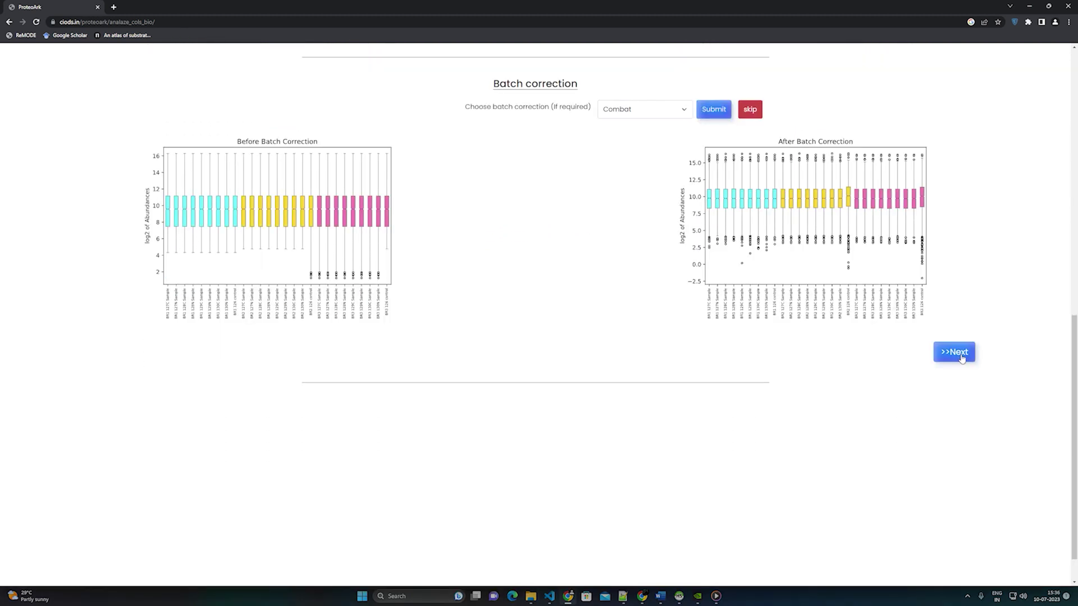
{"action": "left_click", "coordinate": [960, 357]}
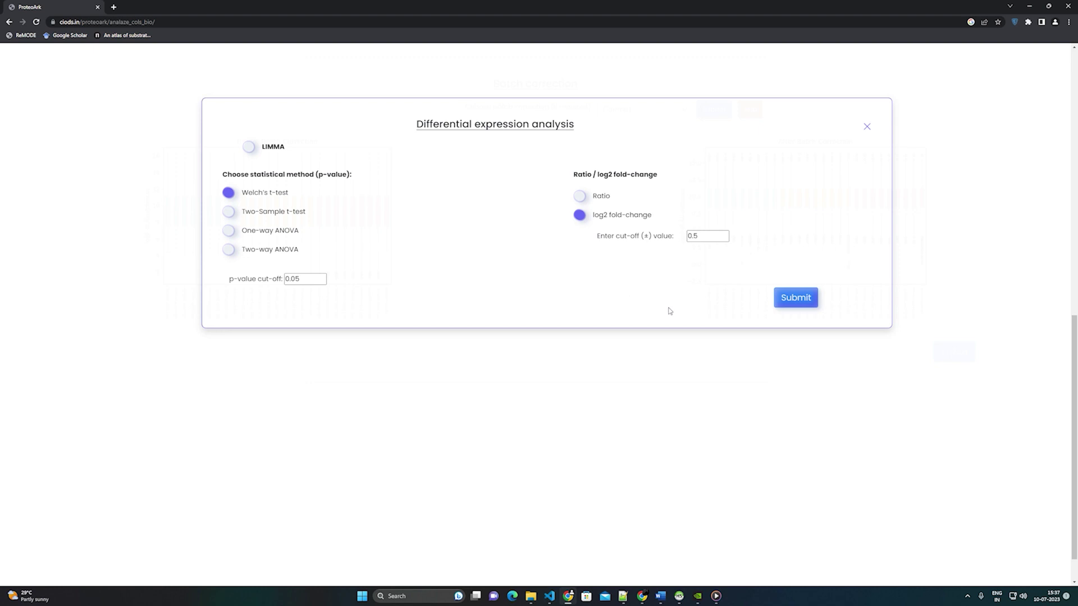
{"action": "left_click", "coordinate": [802, 303]}
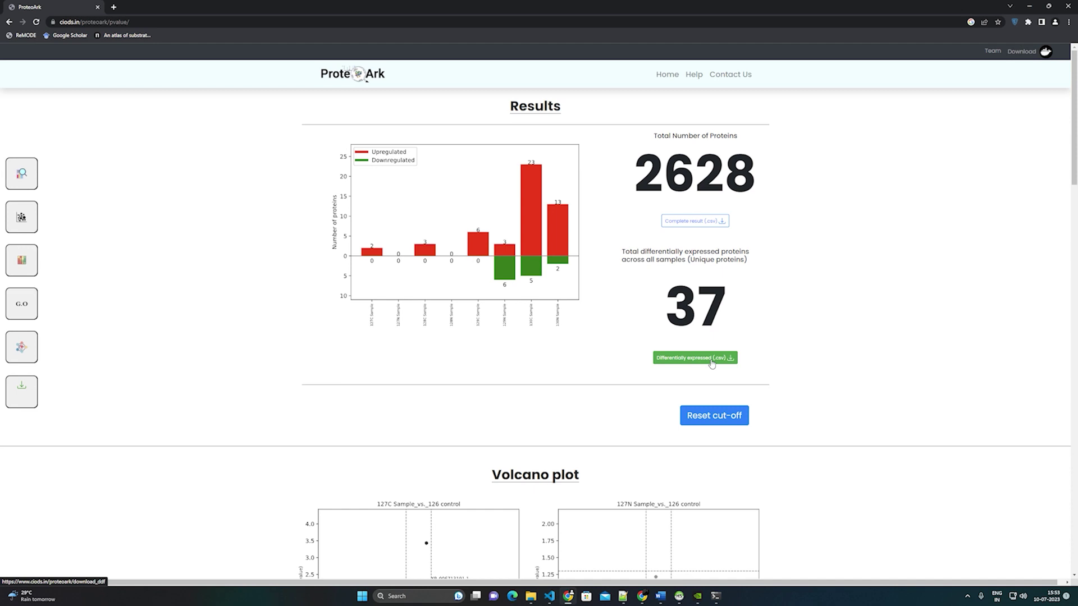
{"action": "scroll", "coordinate": [712, 364], "scroll_direction": "down", "scroll_amount": 5}
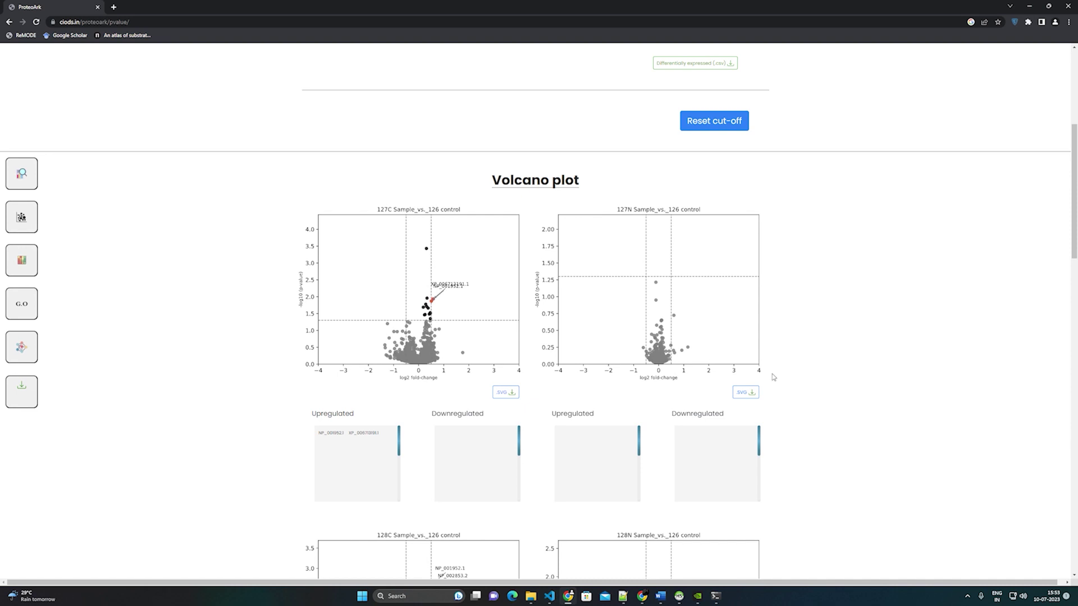
{"action": "scroll", "coordinate": [774, 405], "scroll_direction": "down", "scroll_amount": 9}
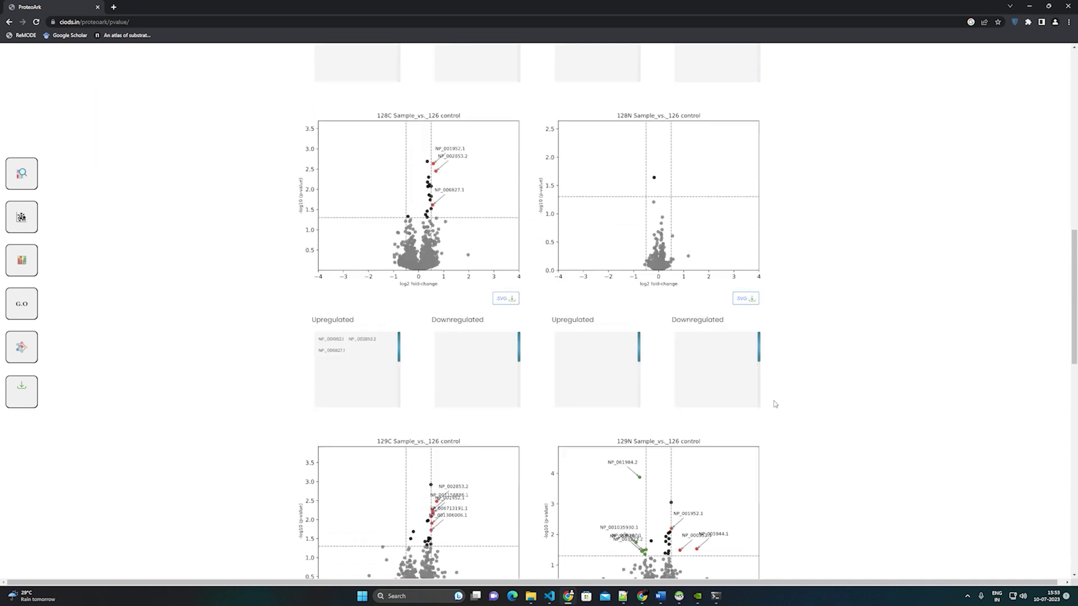
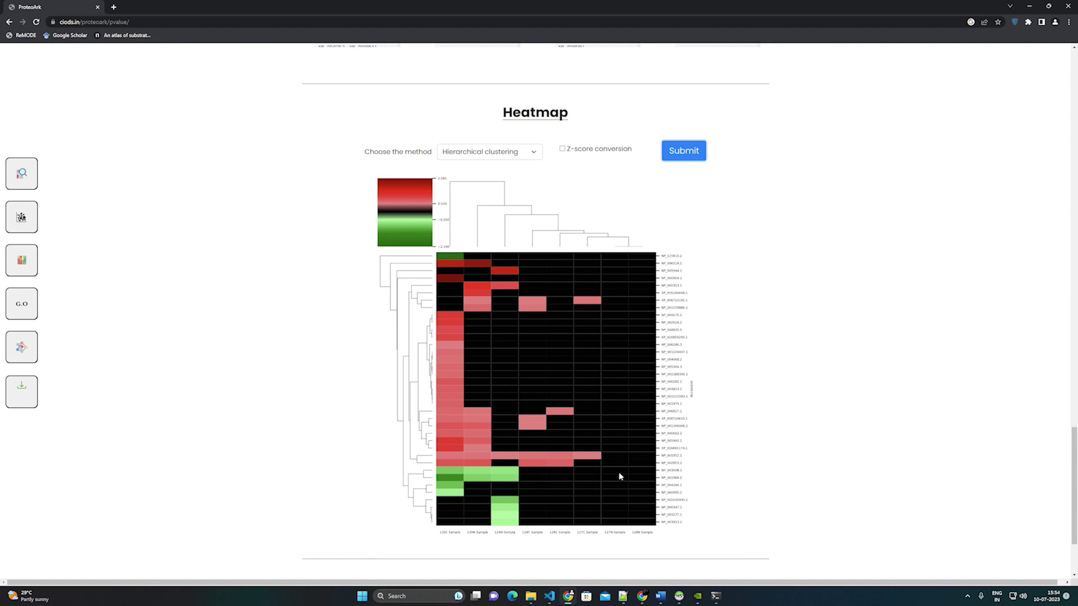
Run Gene Ontology functional enrichment for Homo sapiens with a p-value cut-off of 0.05 and view the circular plot
{"action": "scroll", "coordinate": [620, 476], "scroll_direction": "down", "scroll_amount": 2}
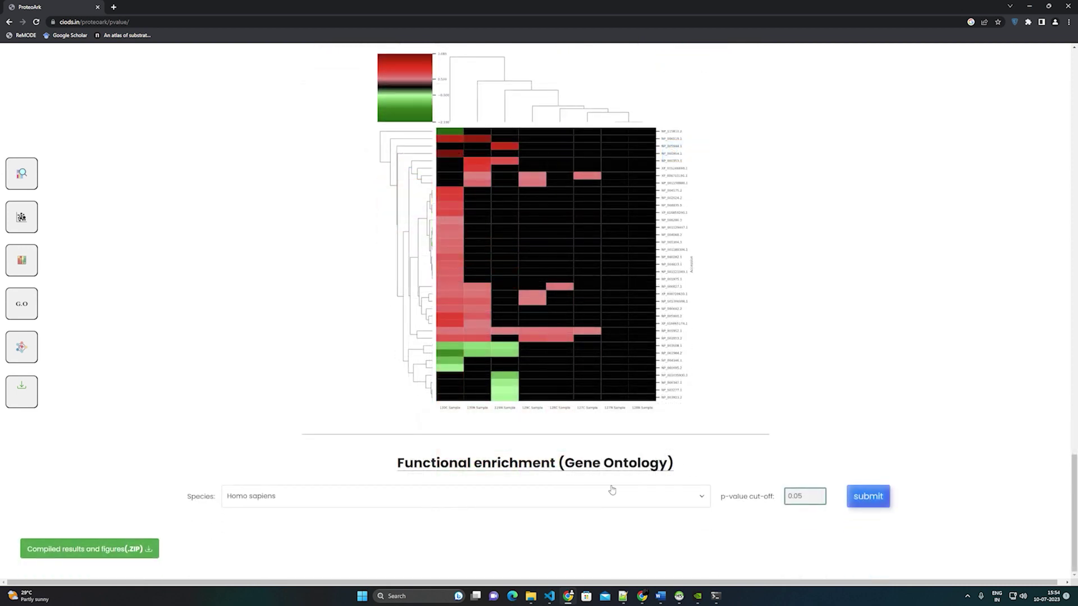
{"action": "left_click", "coordinate": [636, 503]}
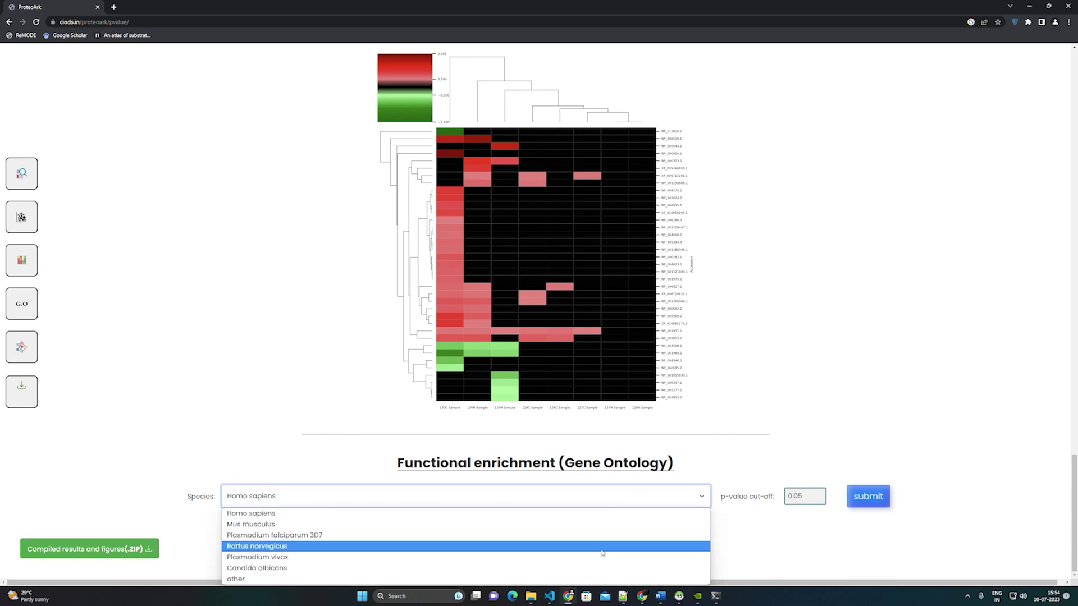
{"action": "left_click", "coordinate": [587, 518]}
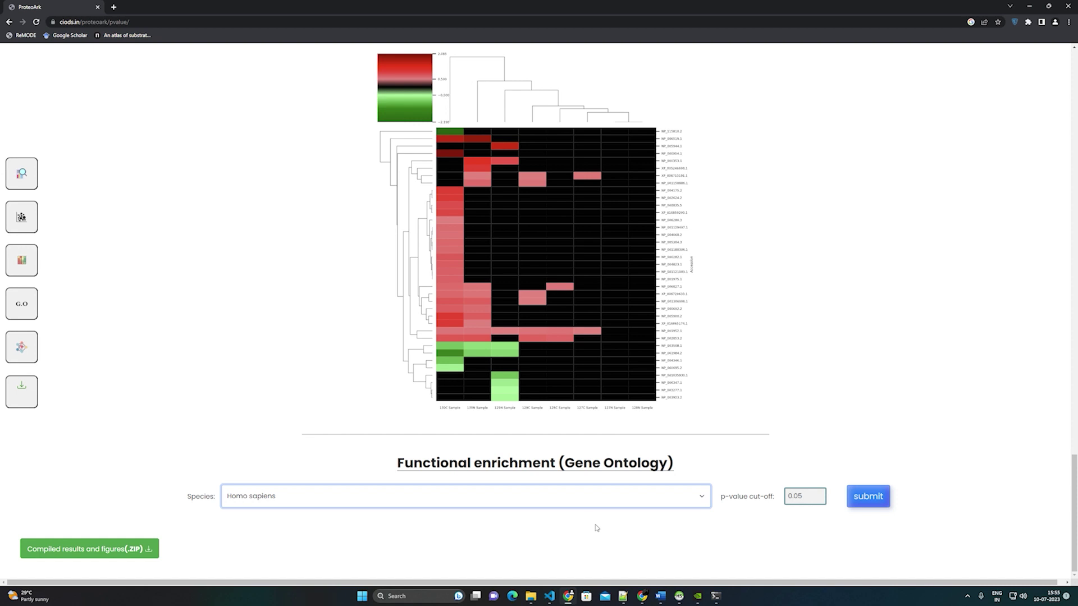
{"action": "left_click", "coordinate": [806, 499]}
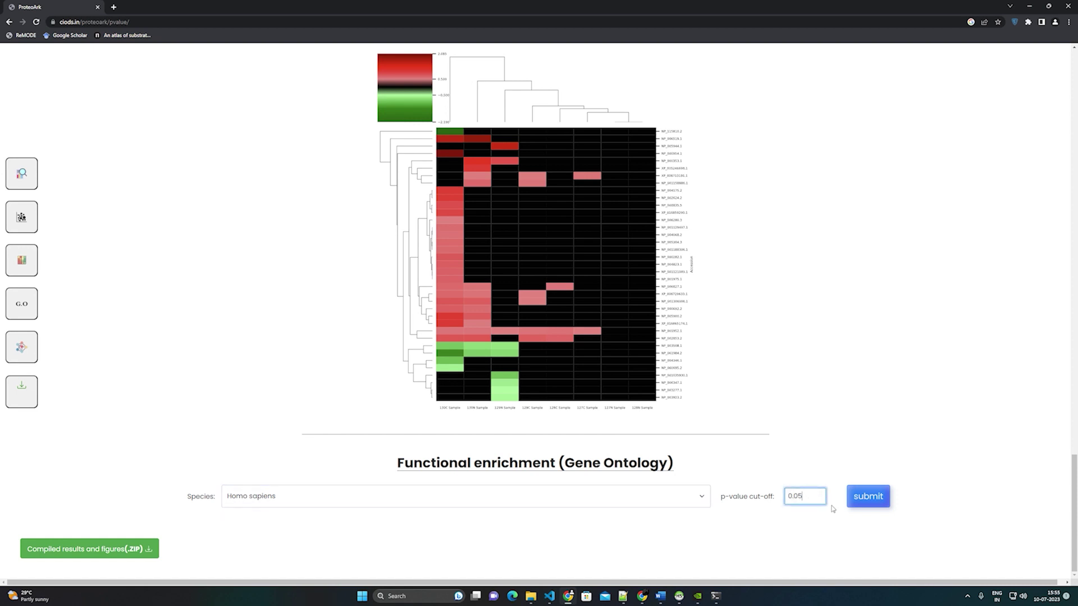
{"action": "left_click", "coordinate": [877, 501]}
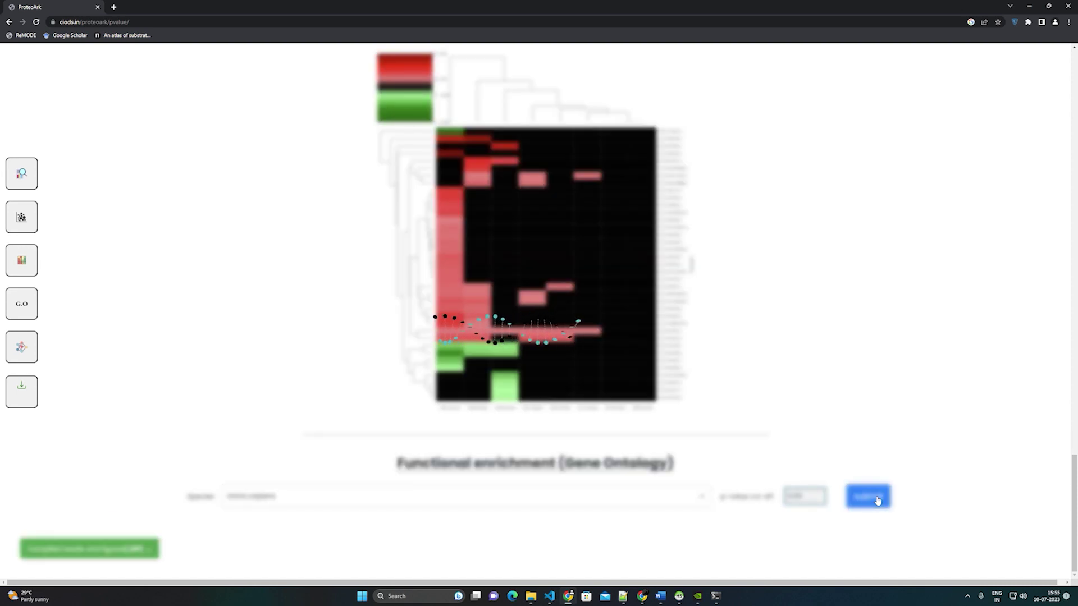
{"action": "scroll", "coordinate": [877, 500], "scroll_direction": "down", "scroll_amount": 7}
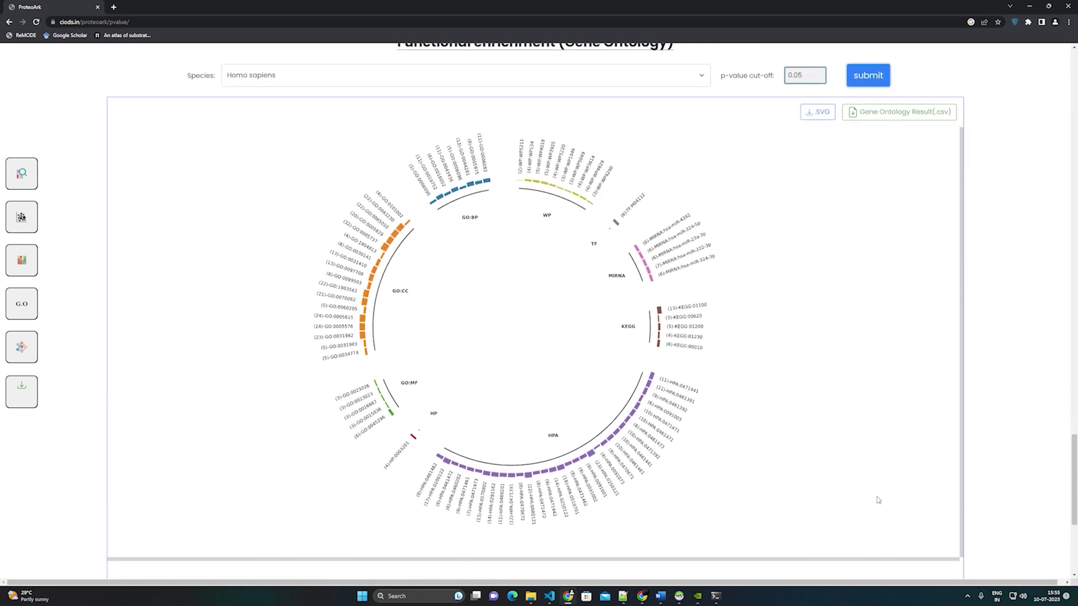
{"action": "scroll", "coordinate": [878, 500], "scroll_direction": "up", "scroll_amount": 1}
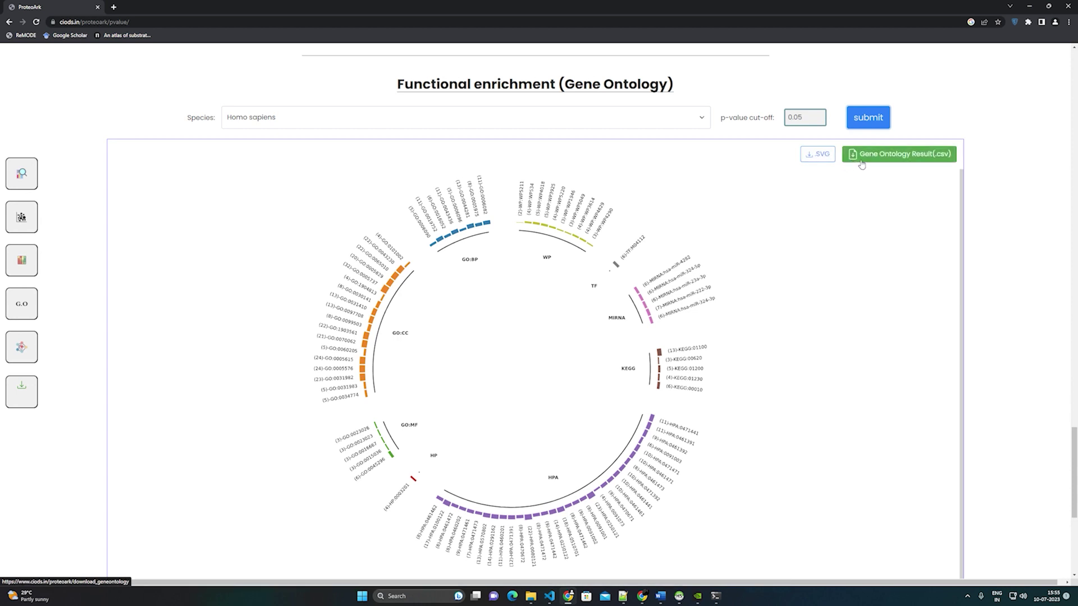
Generate the KEGG pathway enrichment for Biosynthesis of amino acids and inspect the pathway diagram
{"action": "scroll", "coordinate": [891, 284], "scroll_direction": "down", "scroll_amount": 6}
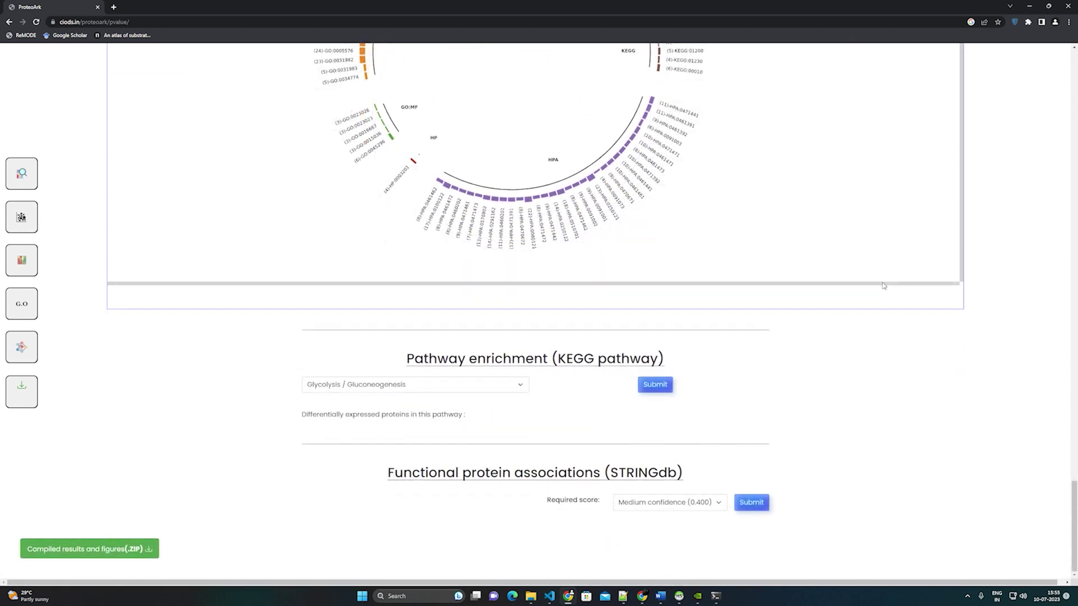
{"action": "left_click", "coordinate": [519, 389]}
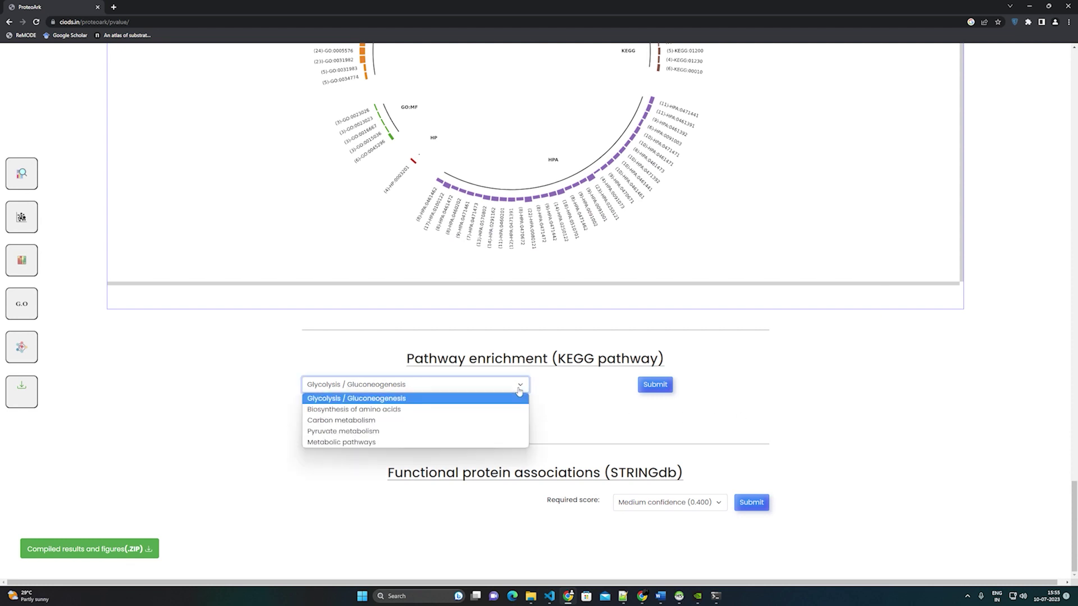
{"action": "left_click", "coordinate": [517, 411]}
{"action": "left_click", "coordinate": [666, 391]}
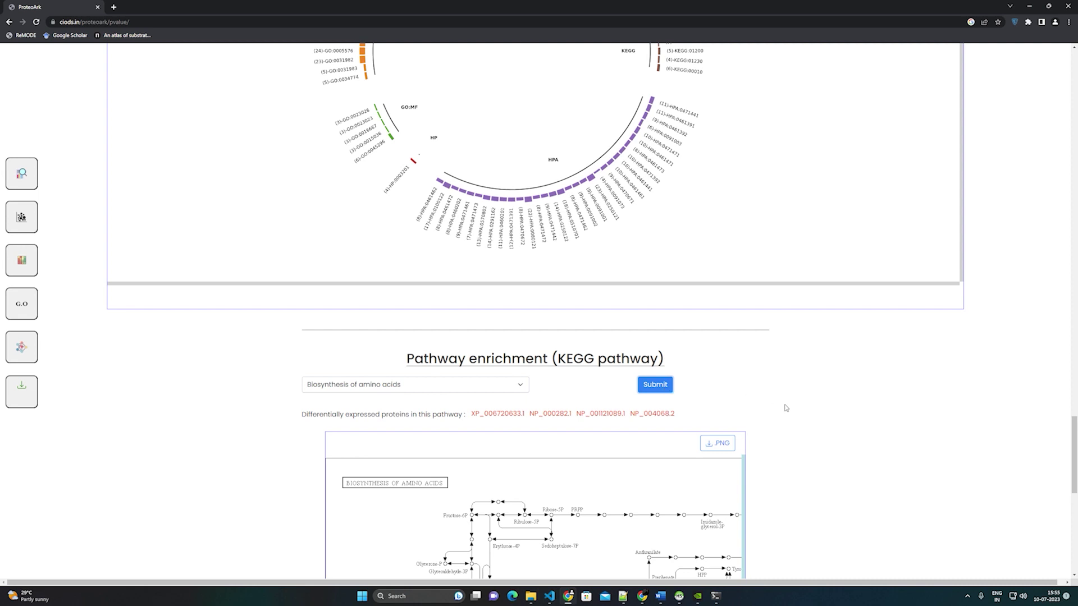
{"action": "scroll", "coordinate": [796, 412], "scroll_direction": "down", "scroll_amount": 7}
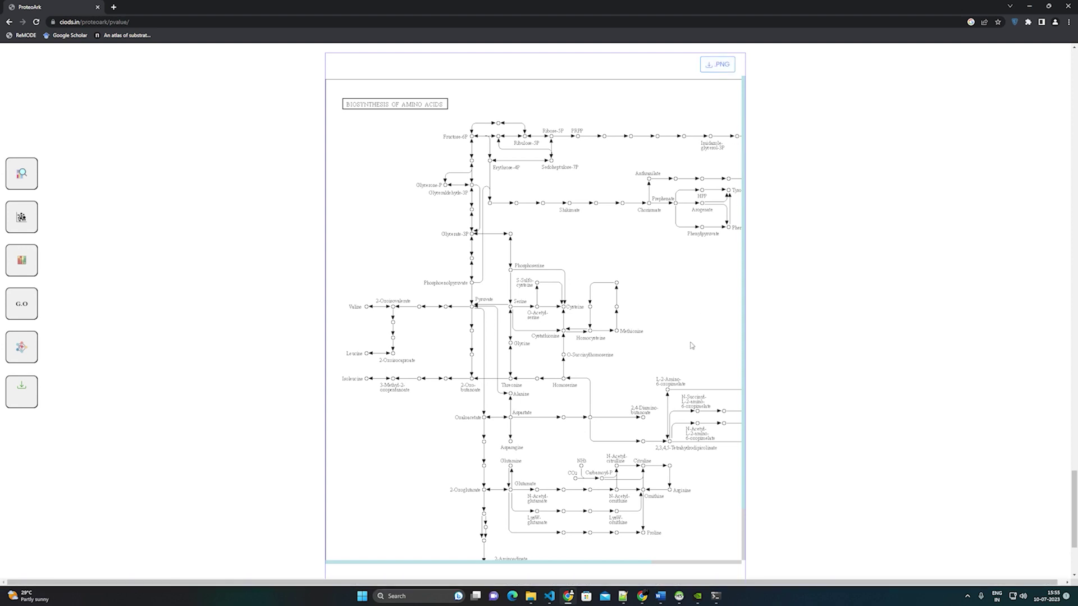
{"action": "left_click_drag", "start_coordinate": [645, 566], "coordinate": [814, 542]}
Generate the STRINGdb protein association network with a required score of Medium confidence (0.400) and view it
{"action": "scroll", "coordinate": [812, 538], "scroll_direction": "down", "scroll_amount": 3}
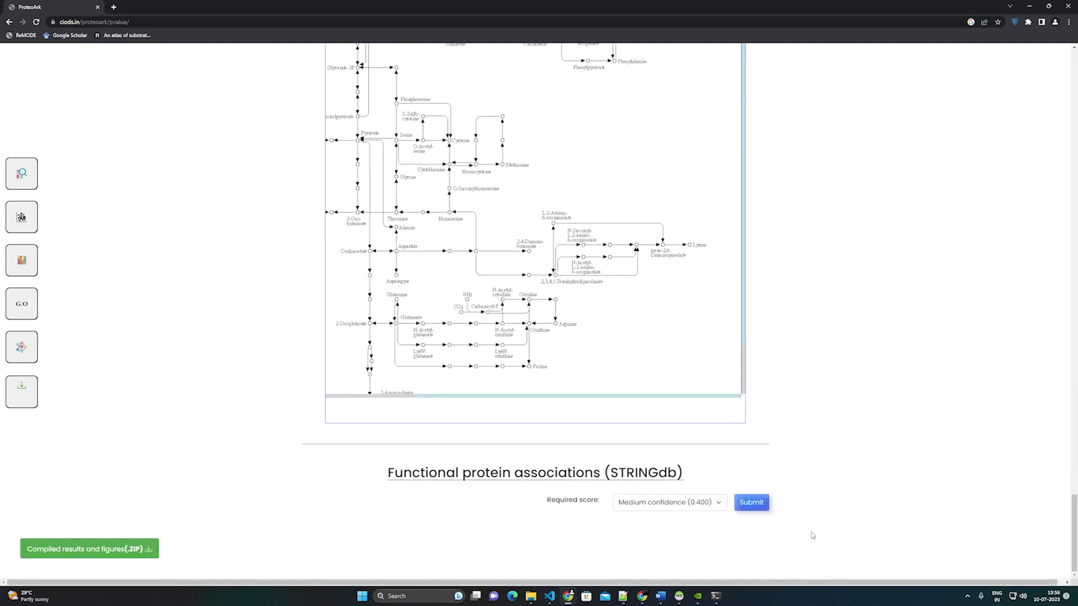
{"action": "left_click", "coordinate": [675, 508]}
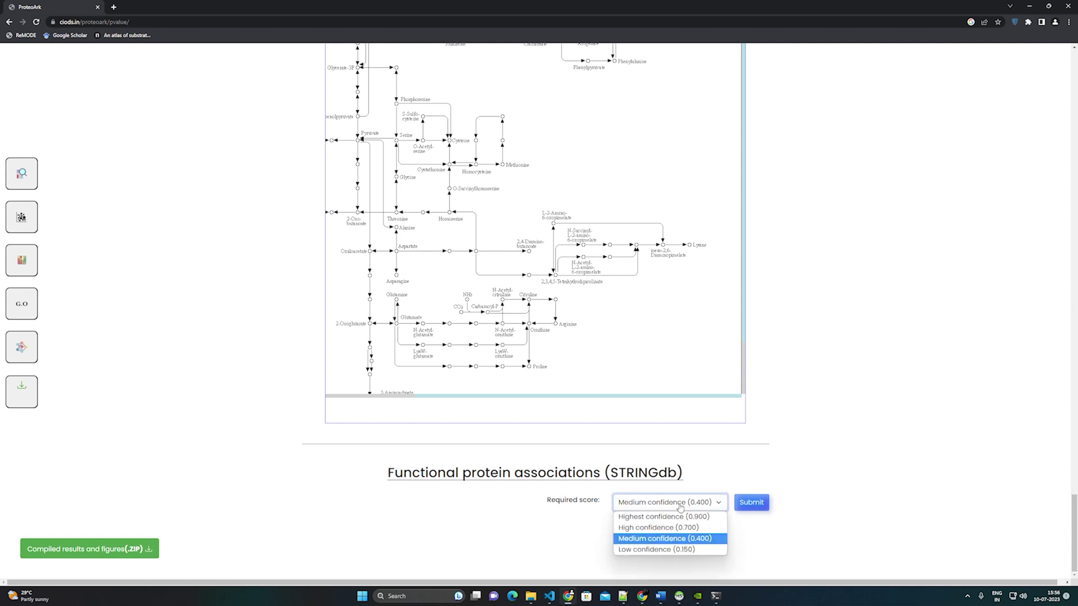
{"action": "left_click", "coordinate": [681, 540]}
{"action": "left_click", "coordinate": [756, 507]}
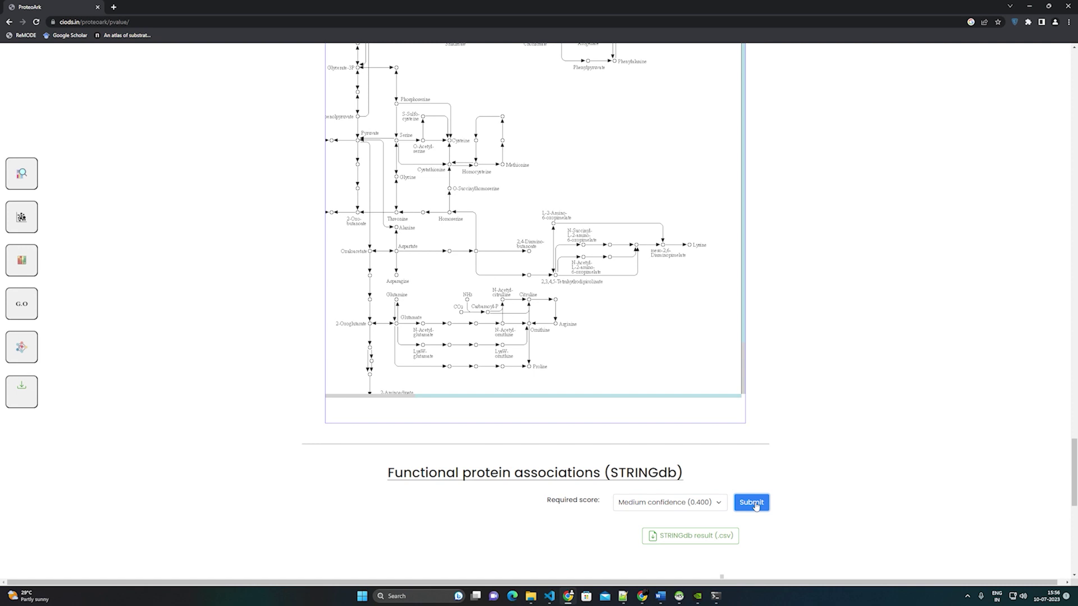
{"action": "scroll", "coordinate": [756, 506], "scroll_direction": "down", "scroll_amount": 7}
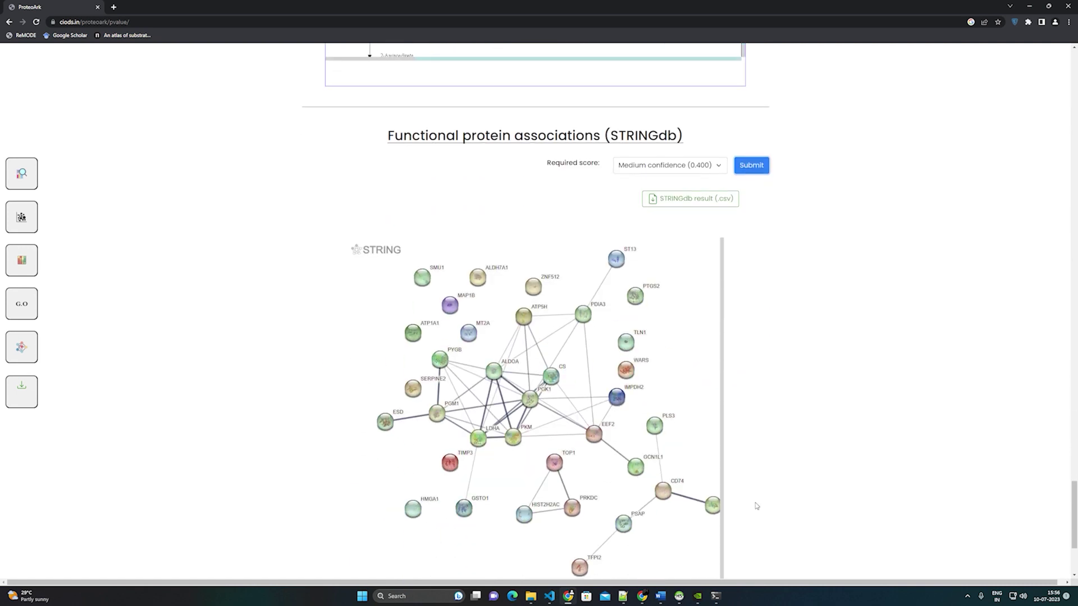
{"action": "scroll", "coordinate": [756, 506], "scroll_direction": "up", "scroll_amount": 1}
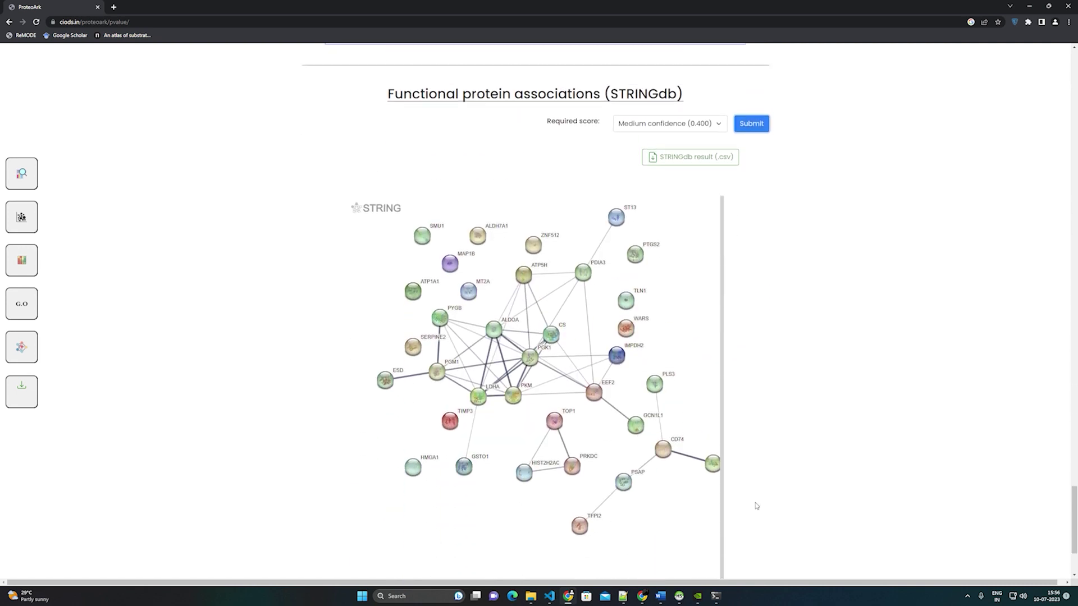